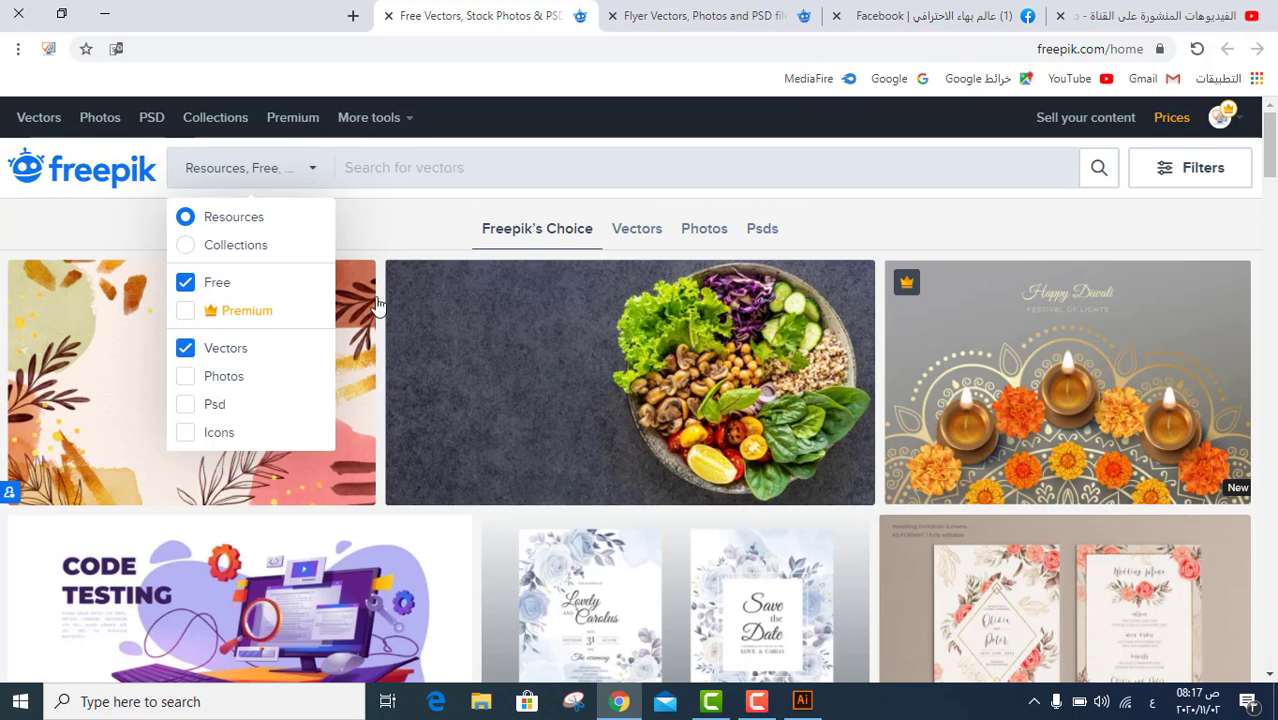
- Search Freepik's free vectors for "logo"
click(413, 167)
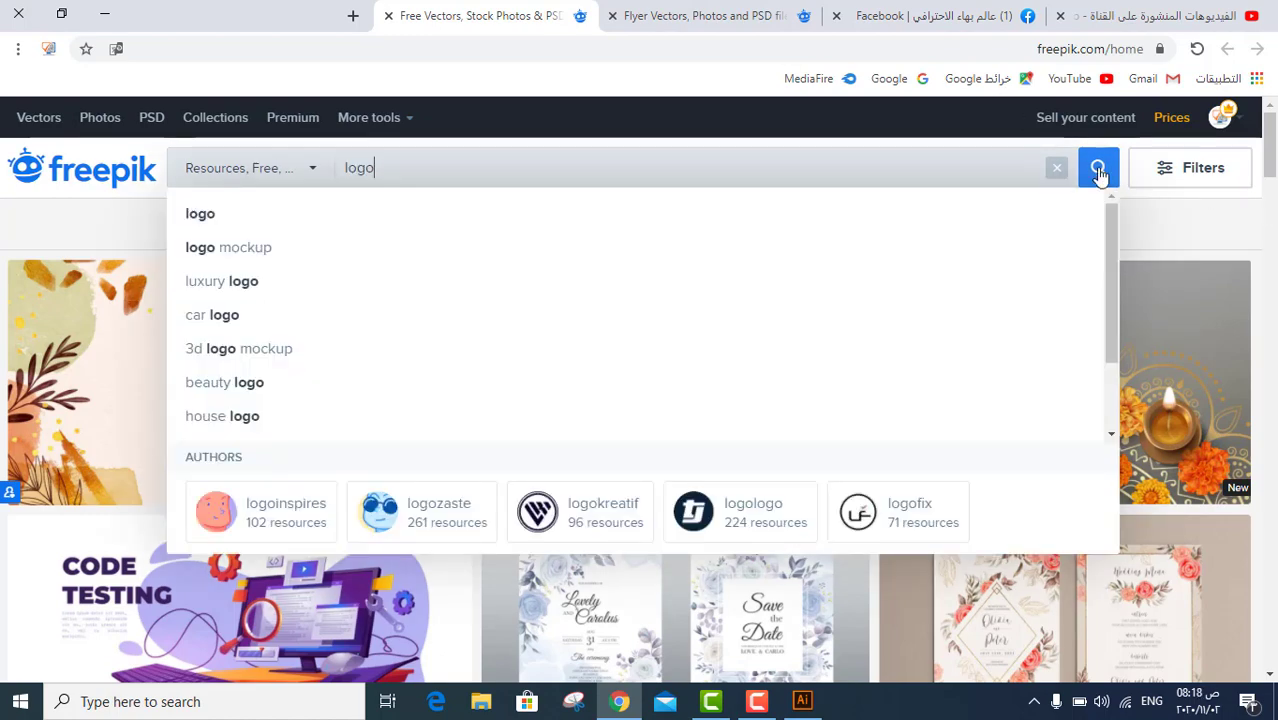
click(1097, 170)
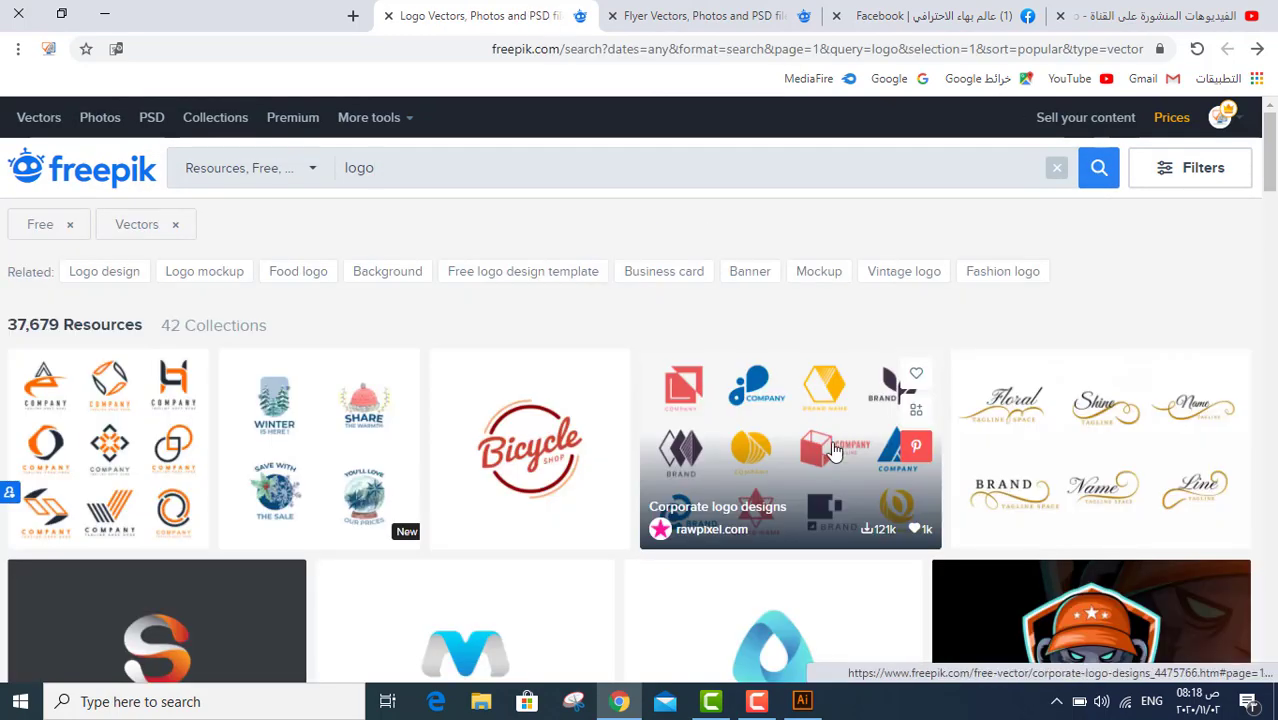
- Look through the logo search results and check the number of result pages to find a suitable logo design
scroll(836, 452, down, 15)
scroll(835, 450, down, 10)
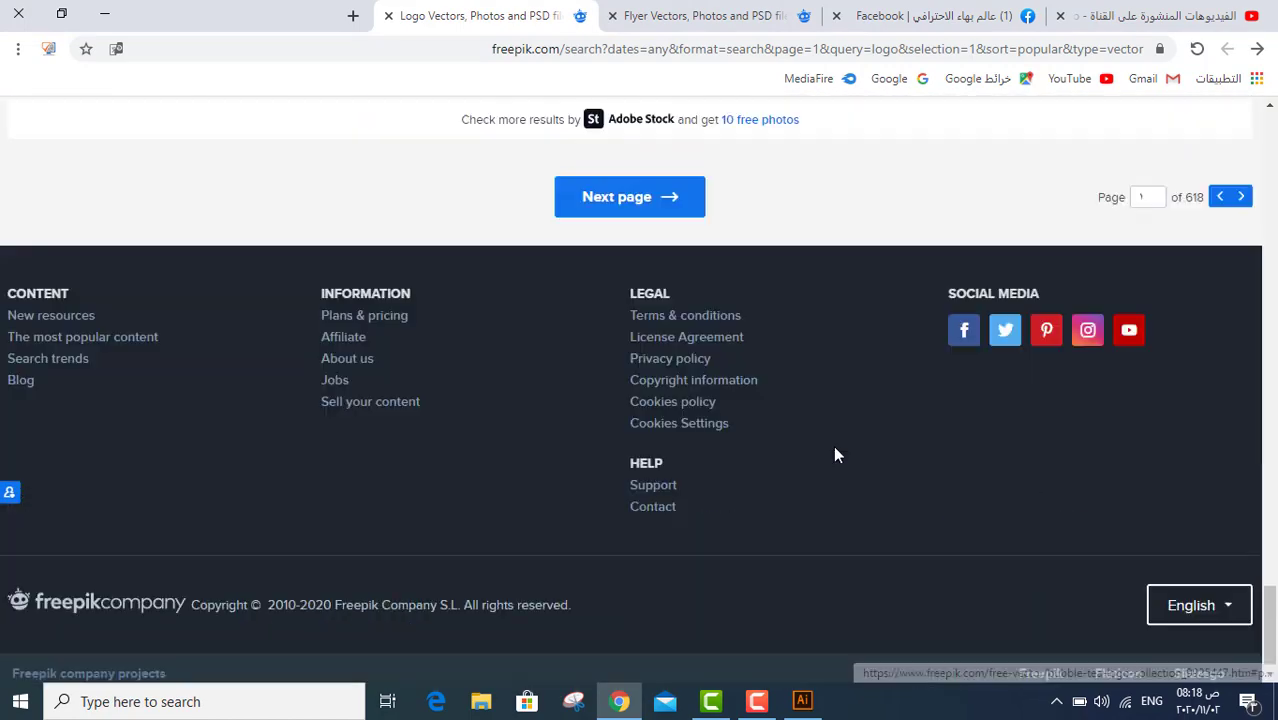
scroll(835, 450, up, 3)
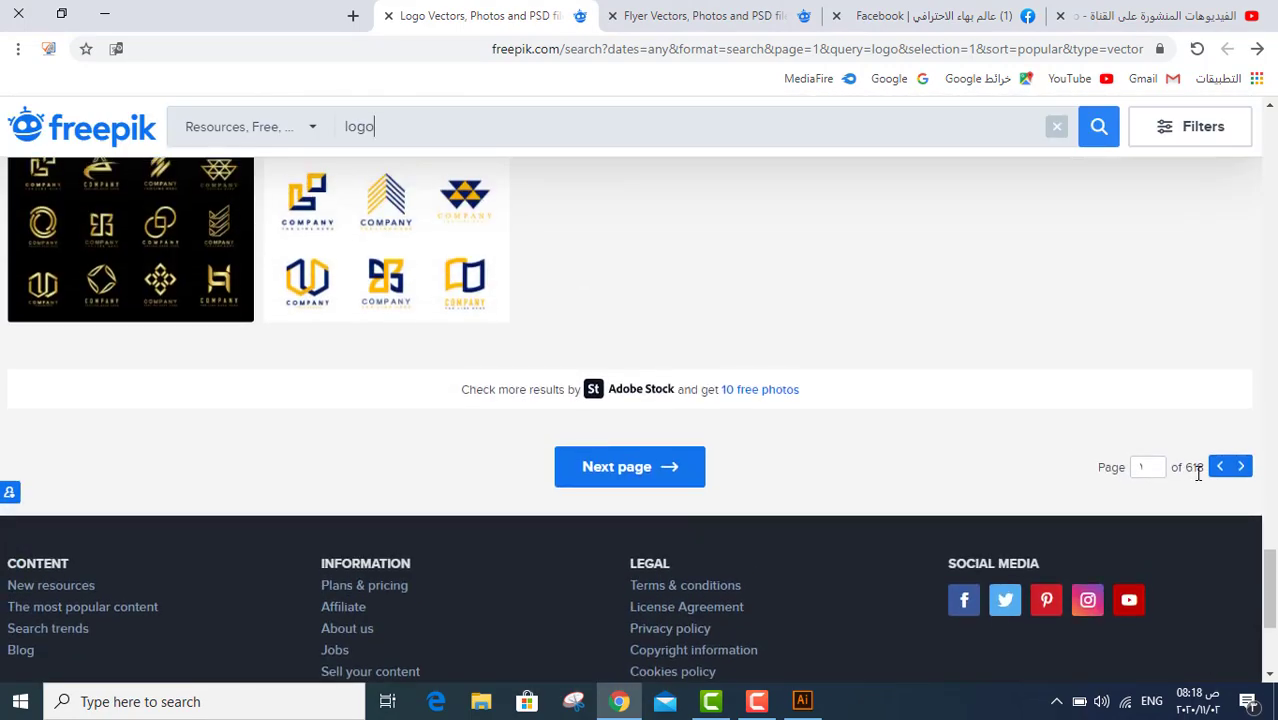
click(580, 450)
scroll(800, 410, up, 8)
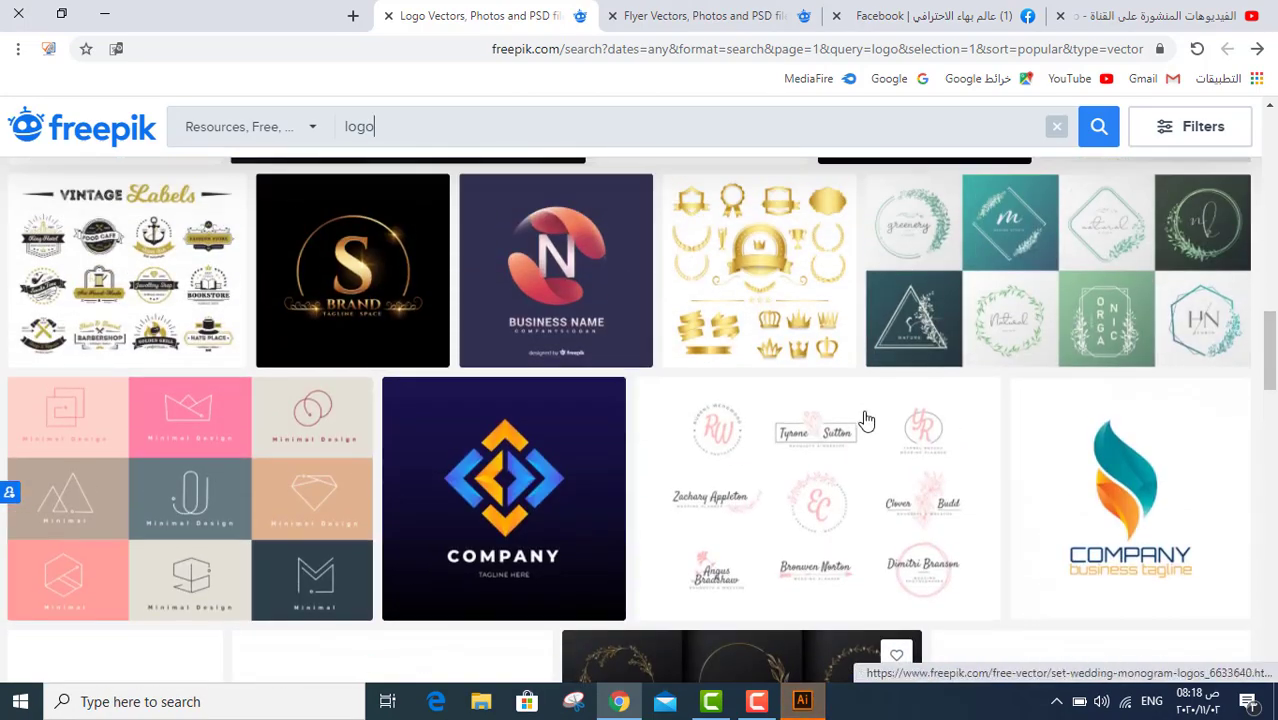
scroll(792, 396, up, 1)
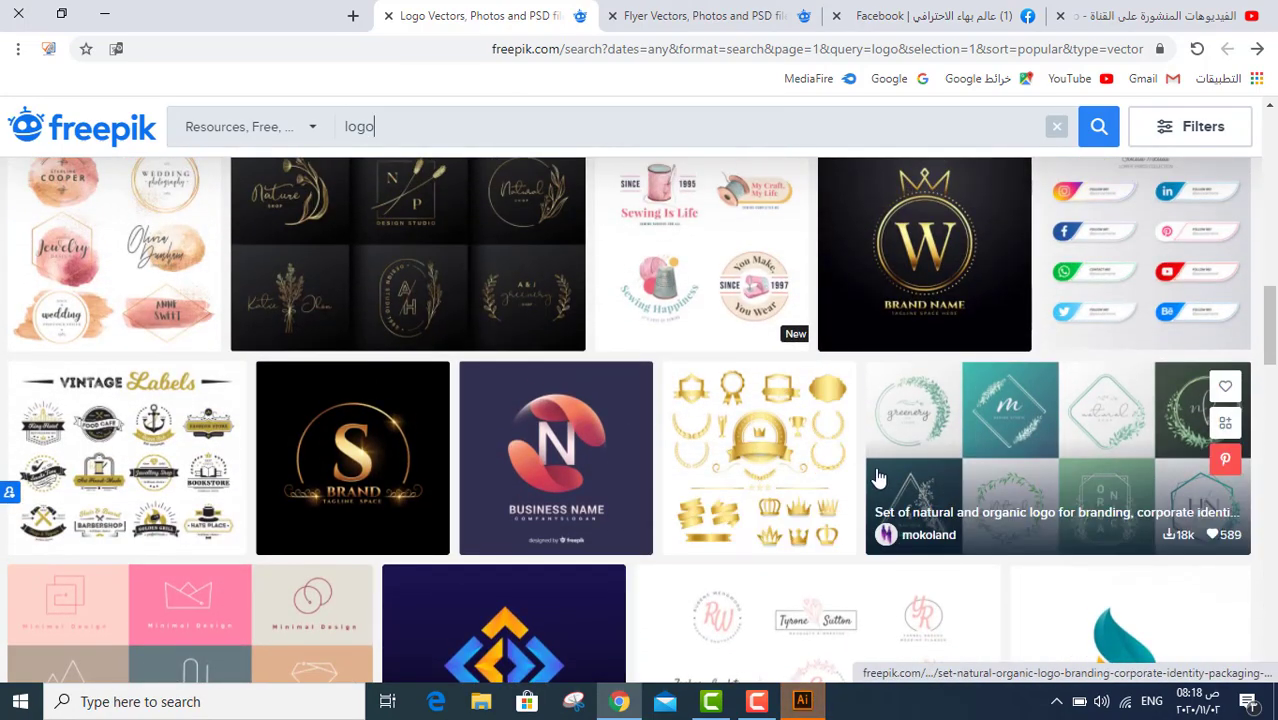
scroll(875, 479, up, 3)
scroll(541, 393, up, 5)
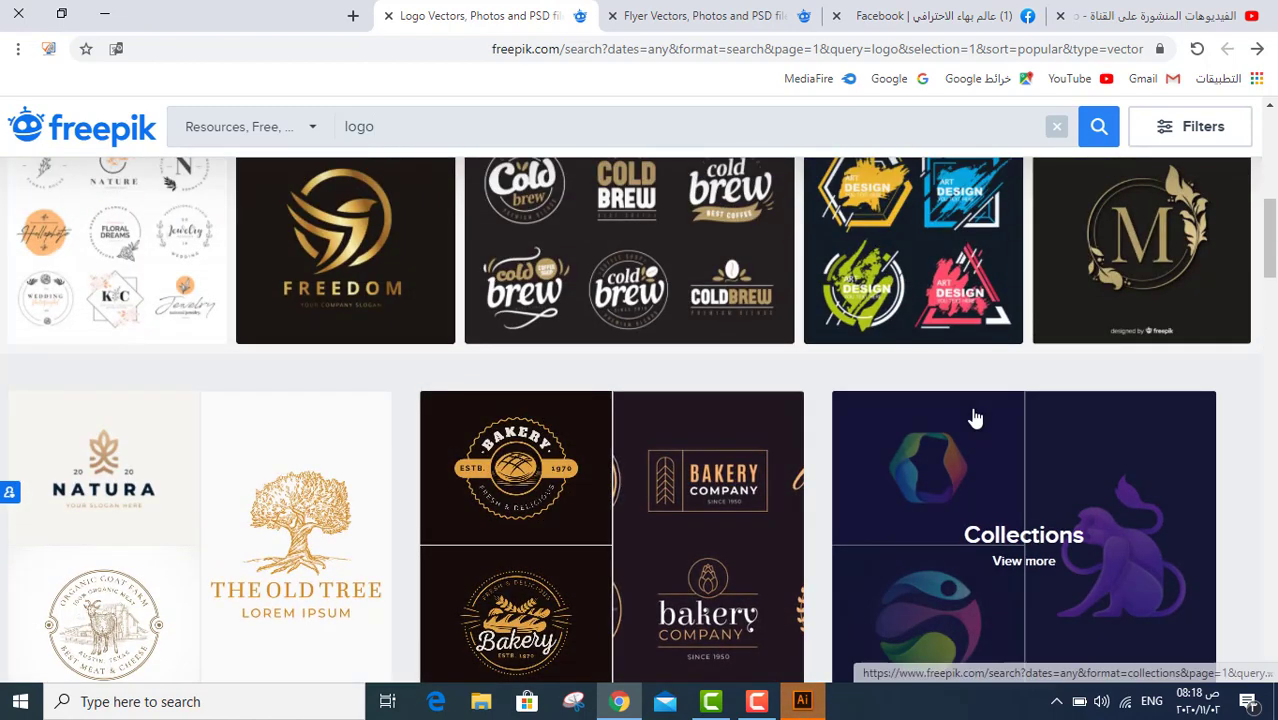
scroll(588, 283, up, 1)
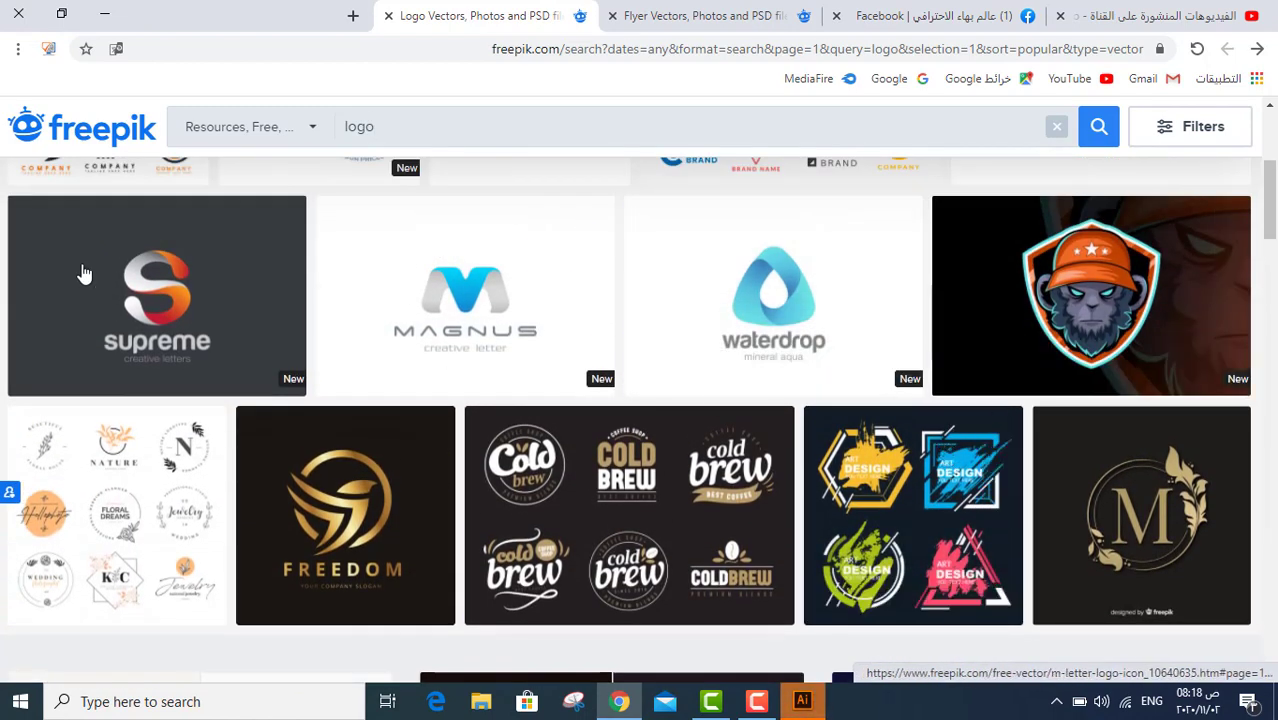
scroll(350, 436, down, 5)
scroll(350, 436, up, 1)
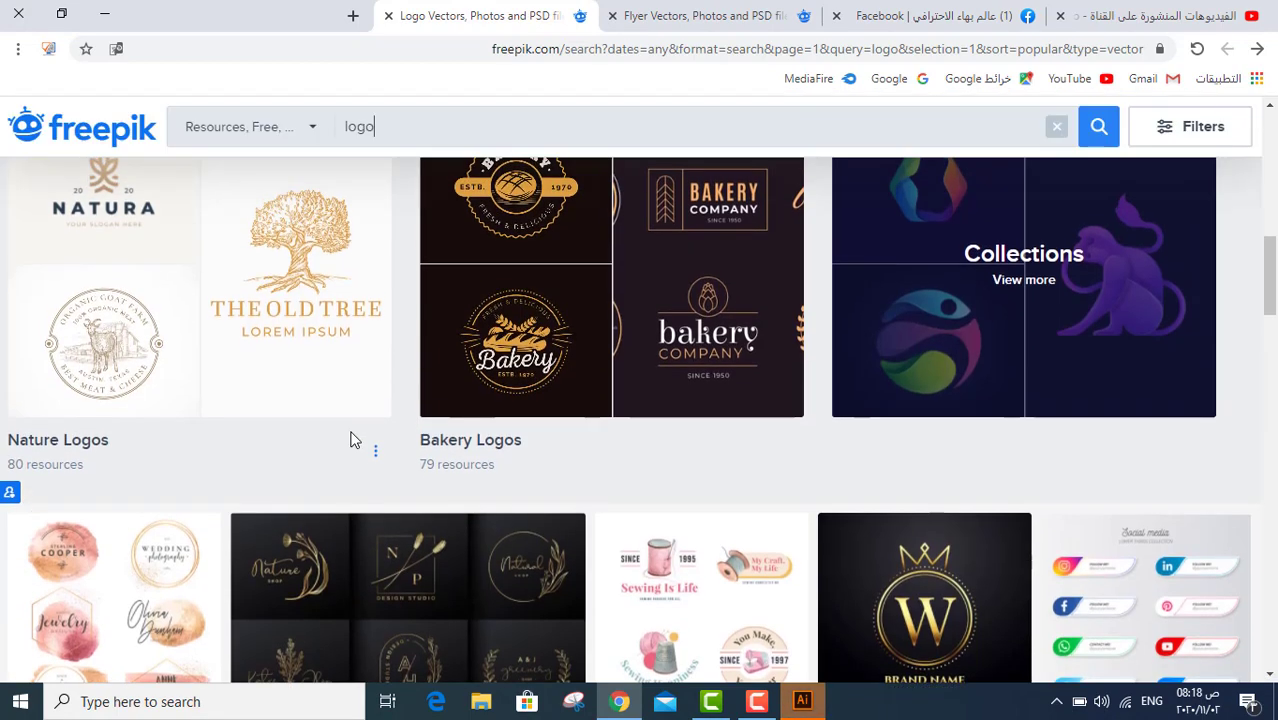
scroll(350, 436, down, 1)
scroll(350, 440, down, 5)
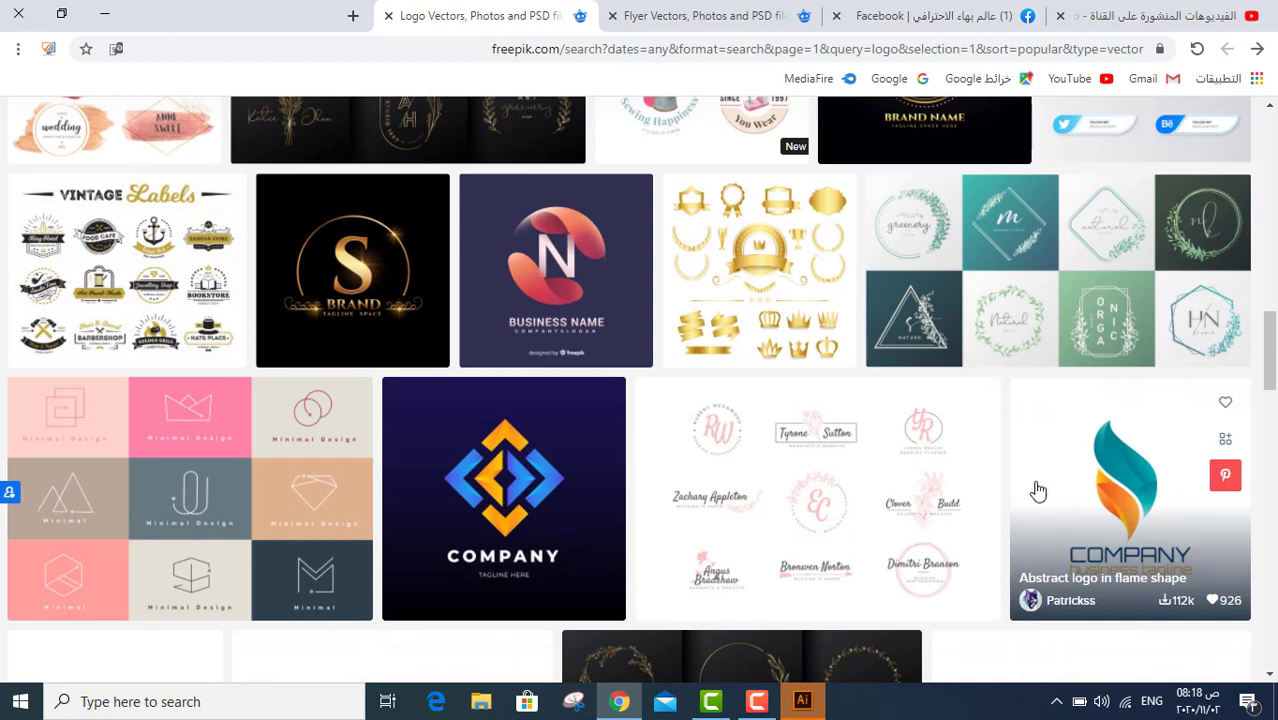
- Open the "Abstract logo in flame shape" vector in a new tab, download it, and dismiss the download message
middle_click(1110, 507)
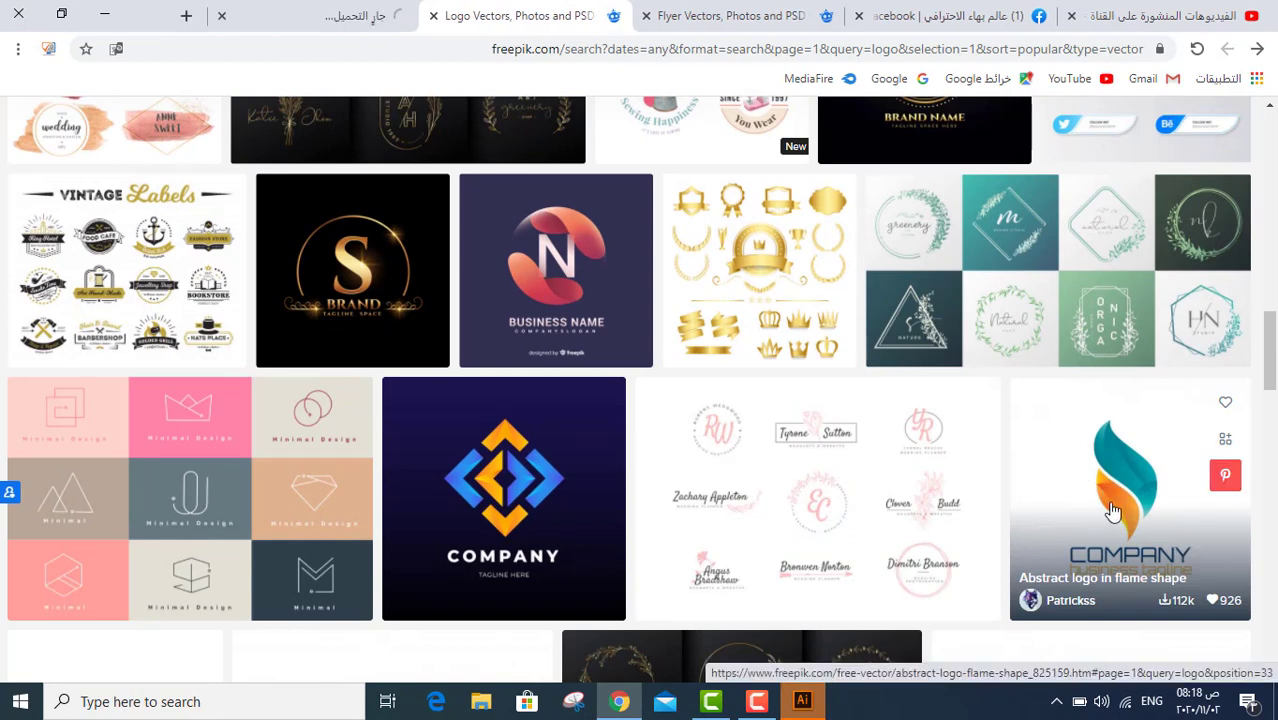
scroll(1110, 507, down, 5)
click(312, 12)
scroll(644, 422, down, 2)
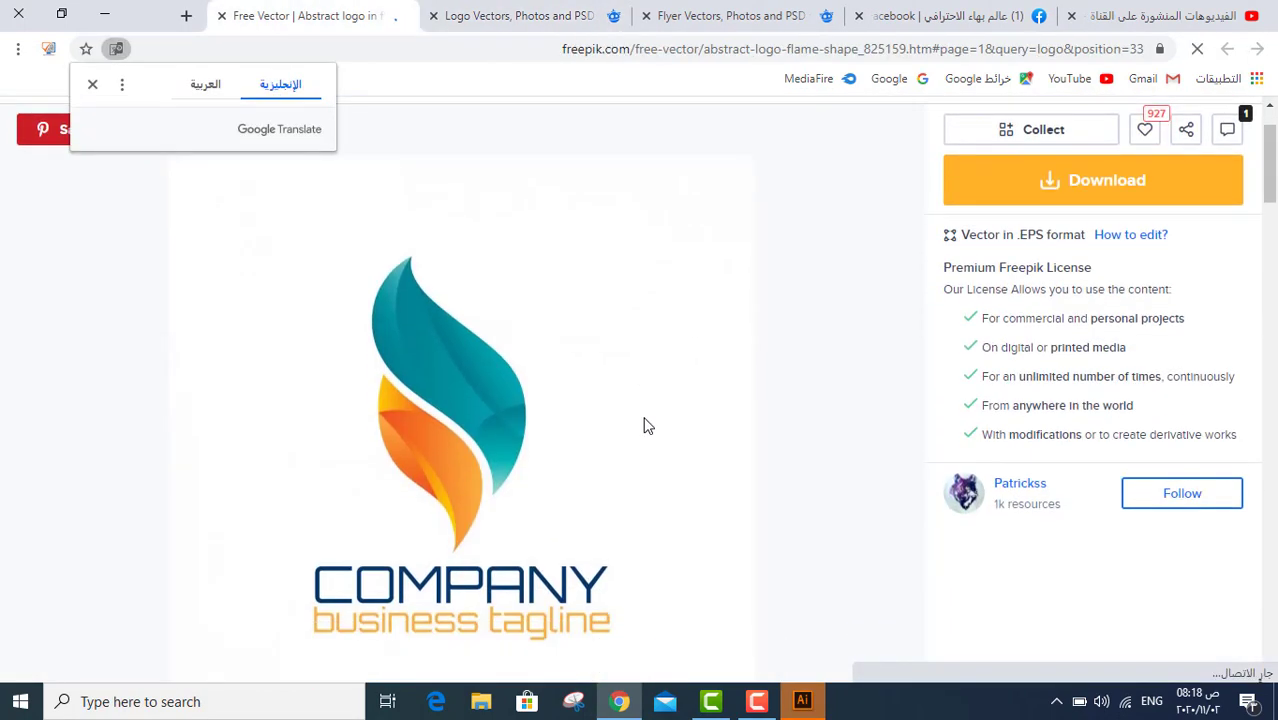
scroll(645, 424, up, 1)
click(1075, 180)
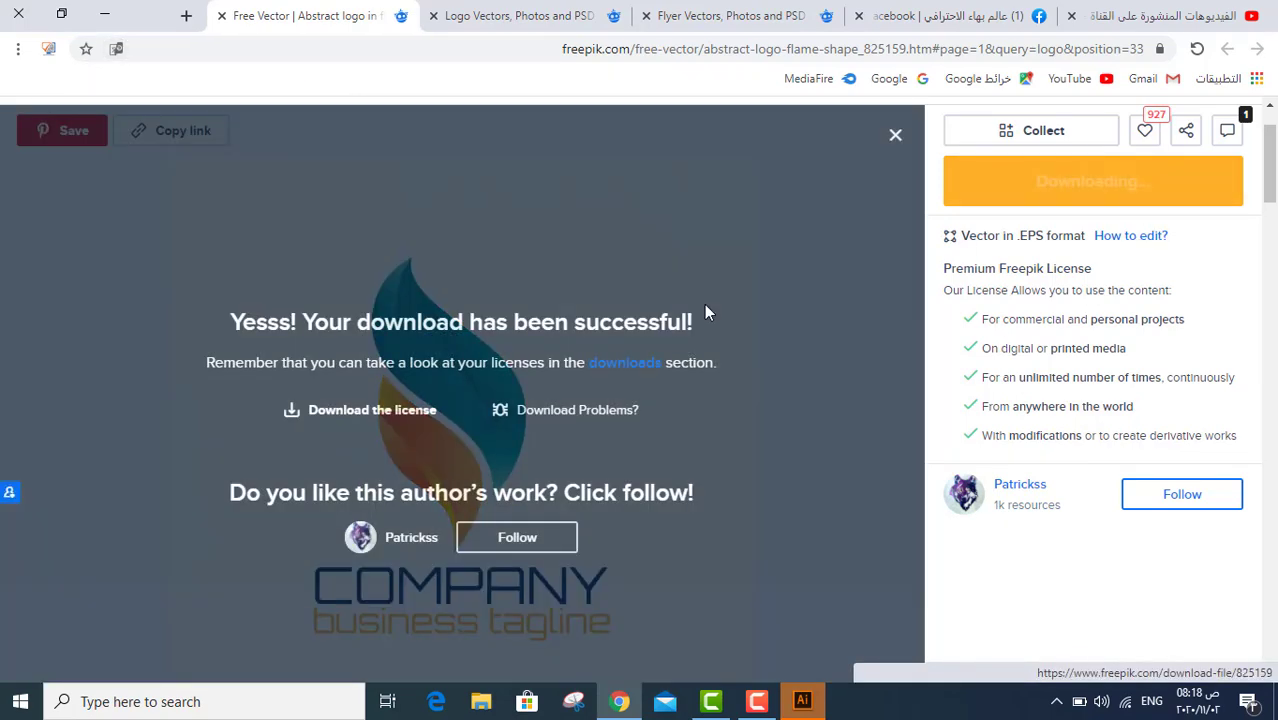
click(895, 134)
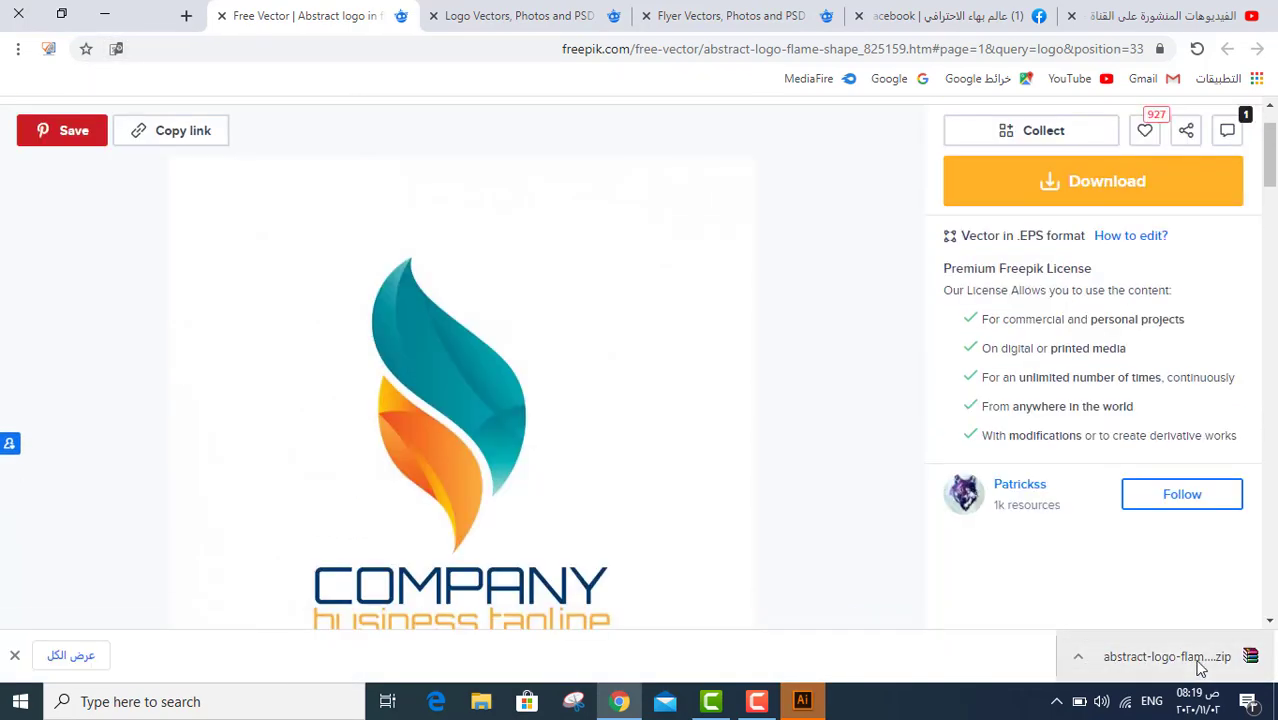
- Show the downloaded abstract-logo-flame-shape archive in its folder and extract it into a folder of the same name
click(1080, 657)
click(1048, 592)
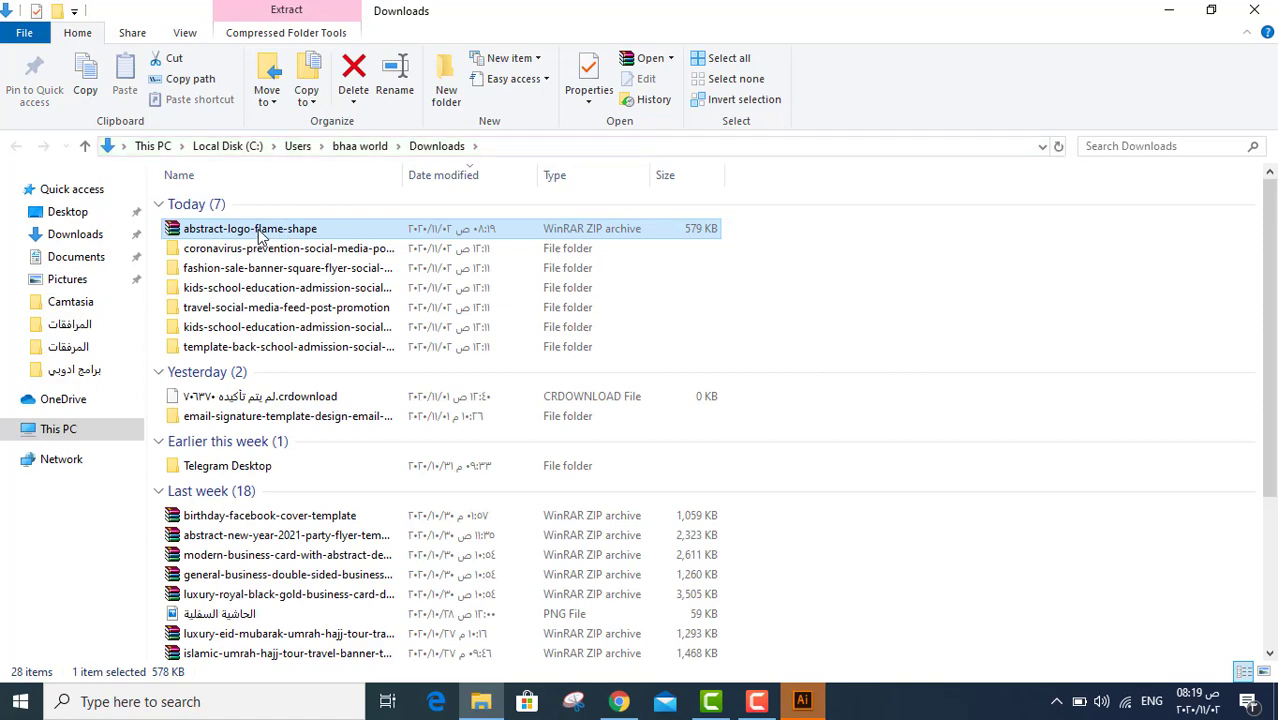
right_click(258, 232)
click(393, 310)
- Open the EPS file from the extracted abstract-logo-flame-shape folder in Illustrator and collapse the expanded Libraries display
double_click(228, 248)
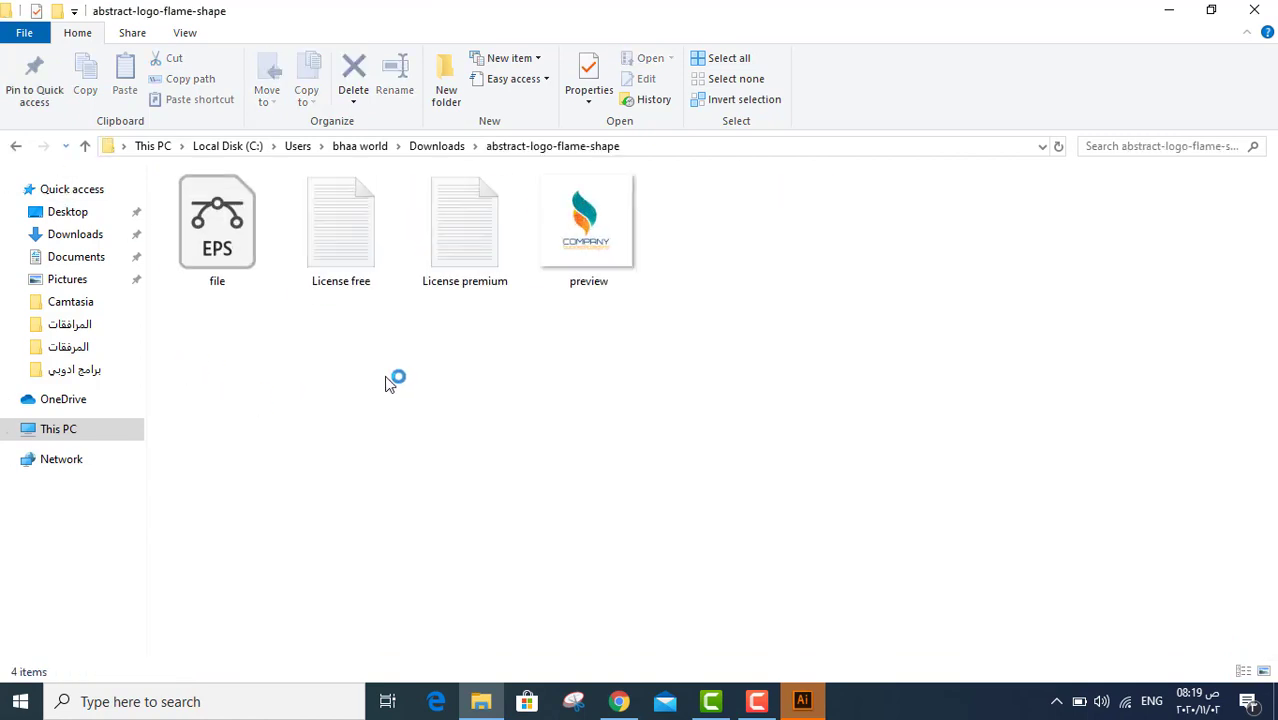
double_click(240, 228)
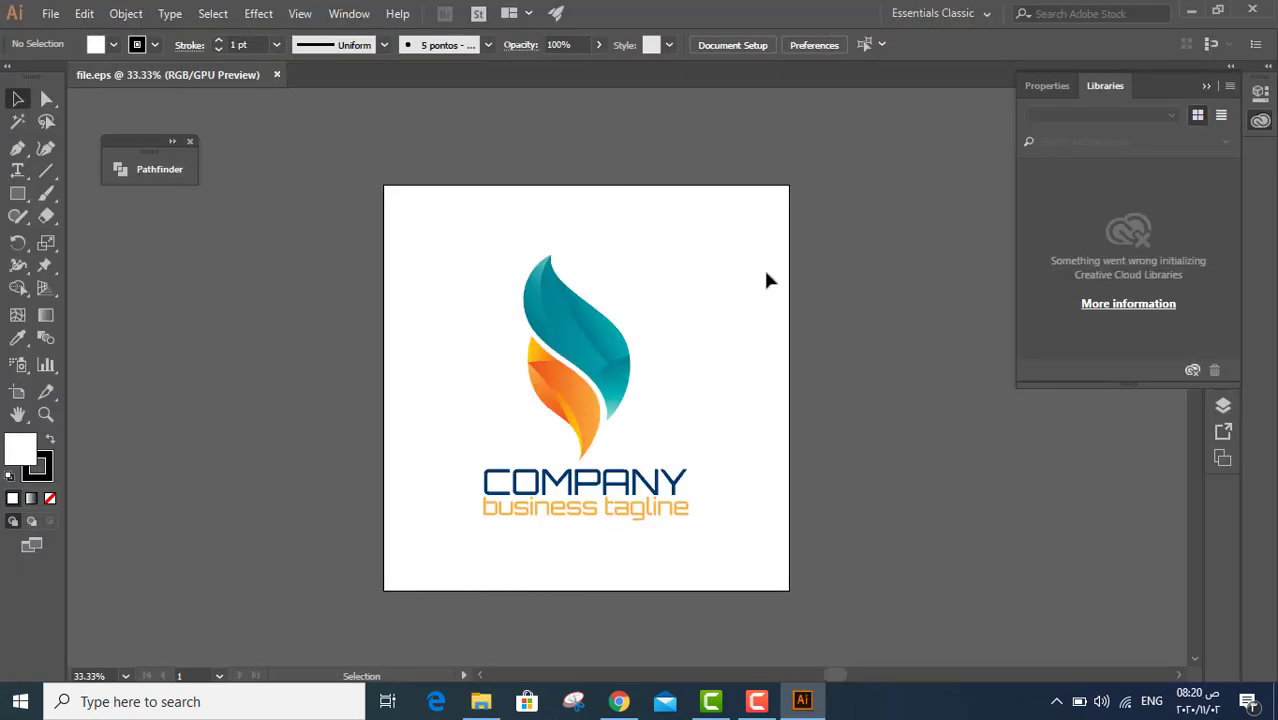
click(1205, 88)
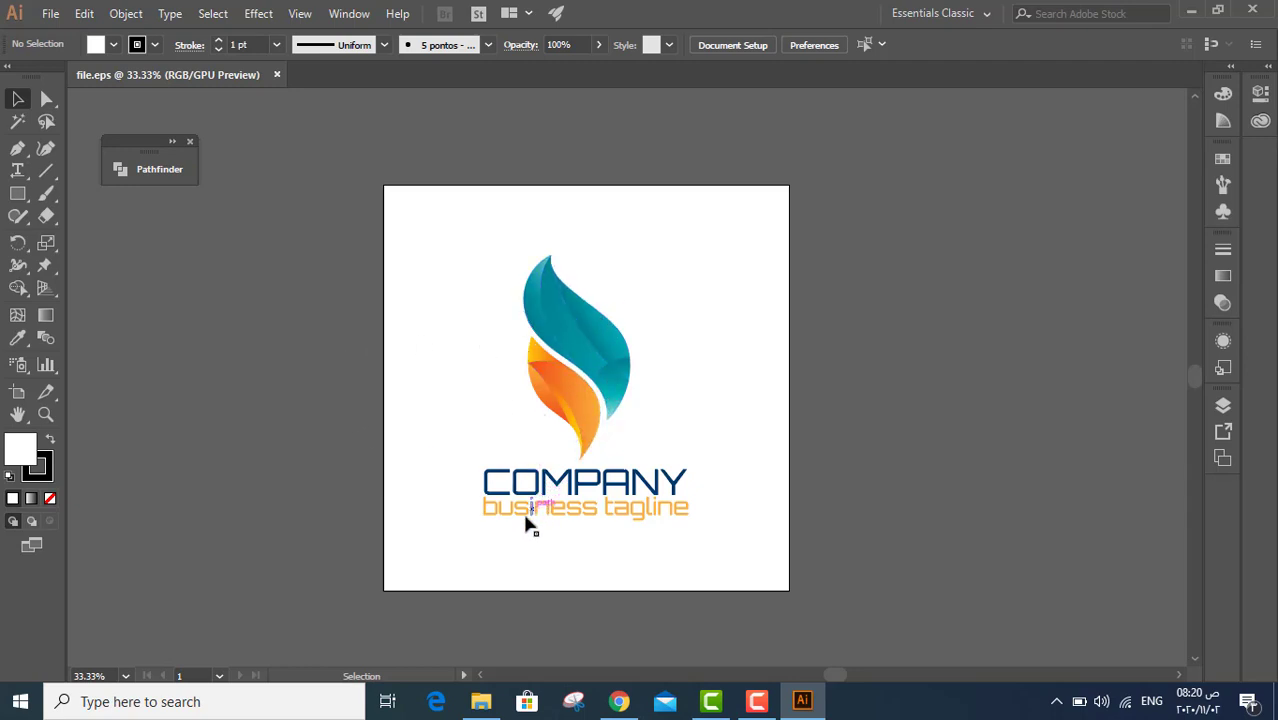
- Delete the "COMPANY business tagline" text below the flame, including the leftover path fragments of its letters
drag(446, 575, 737, 488)
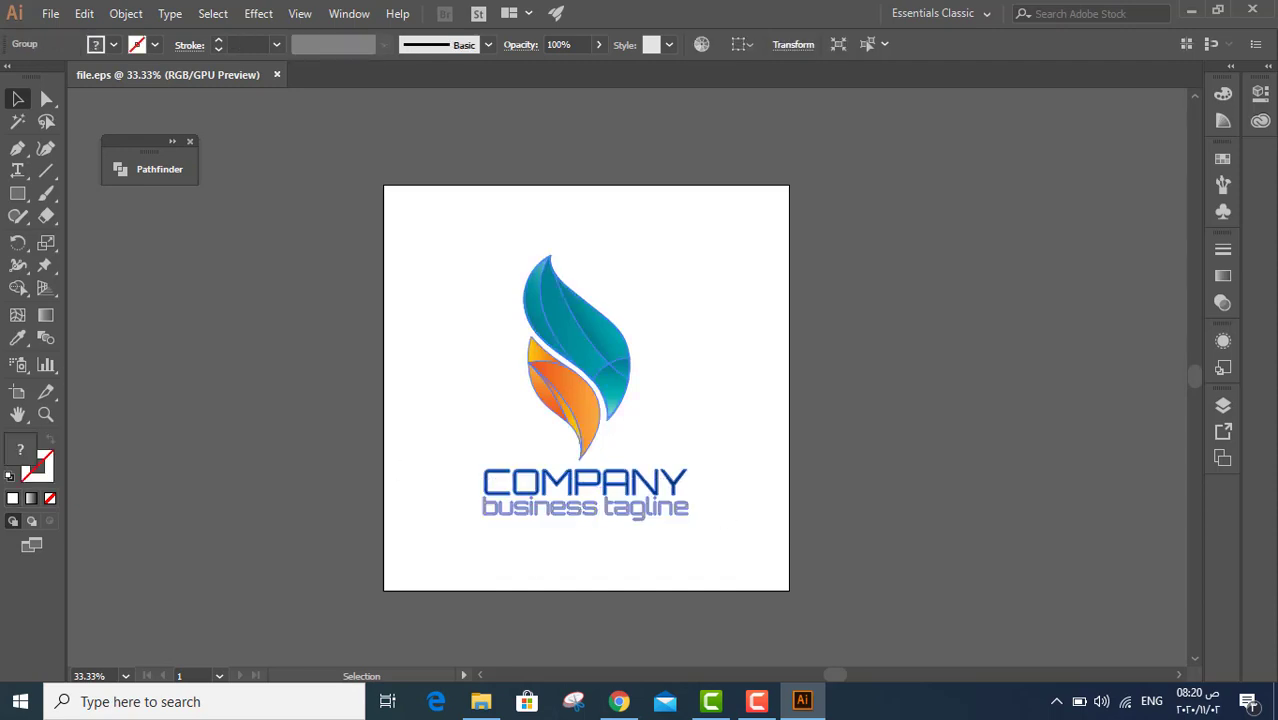
click(46, 98)
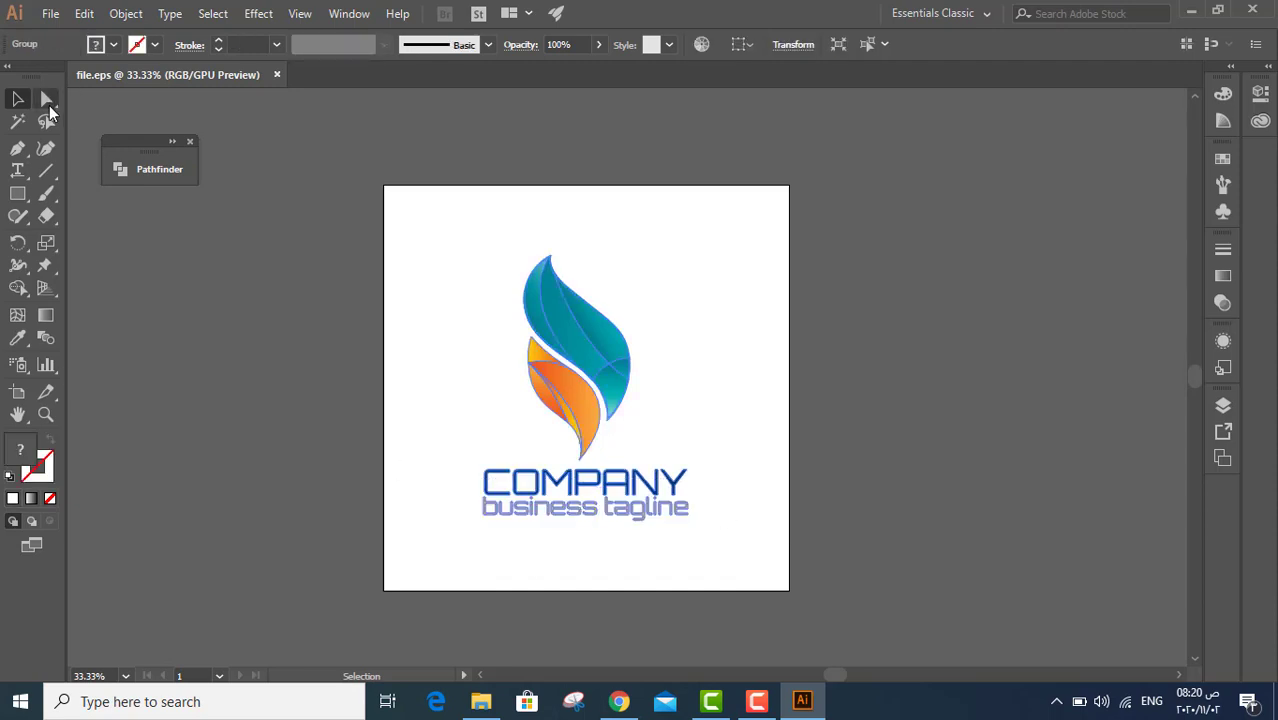
click(421, 536)
drag(424, 543, 738, 499)
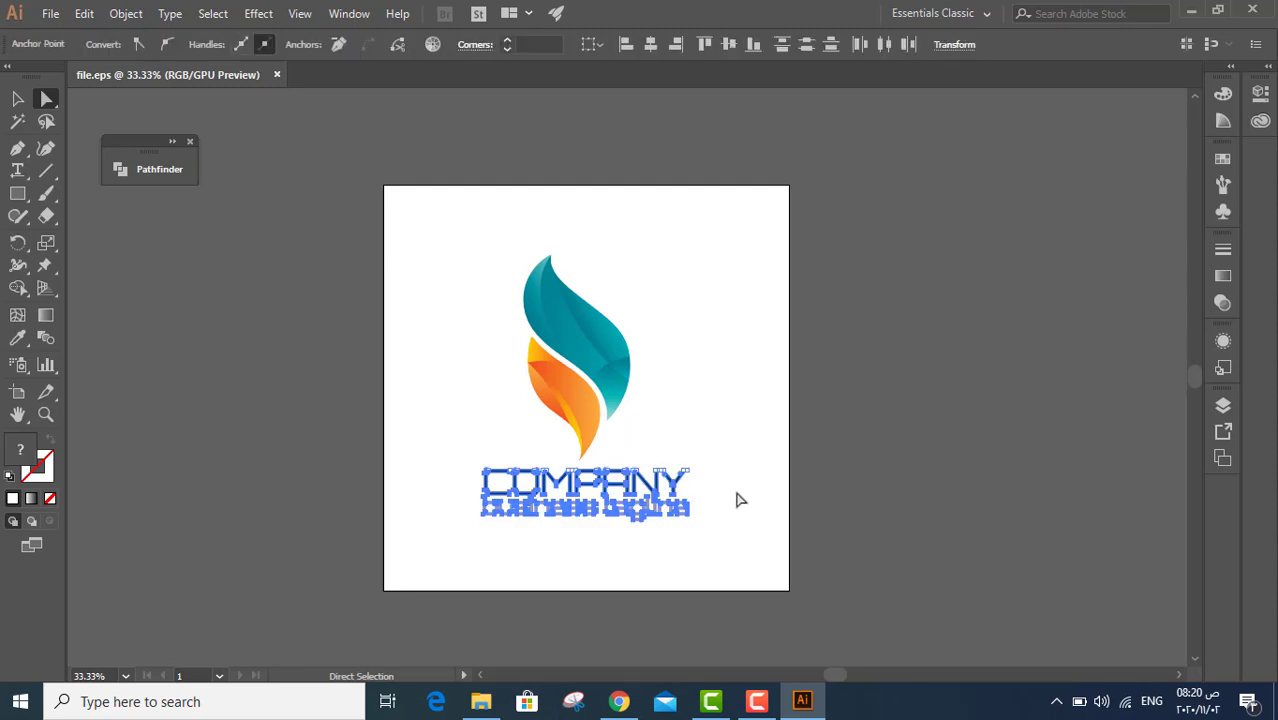
key(Delete)
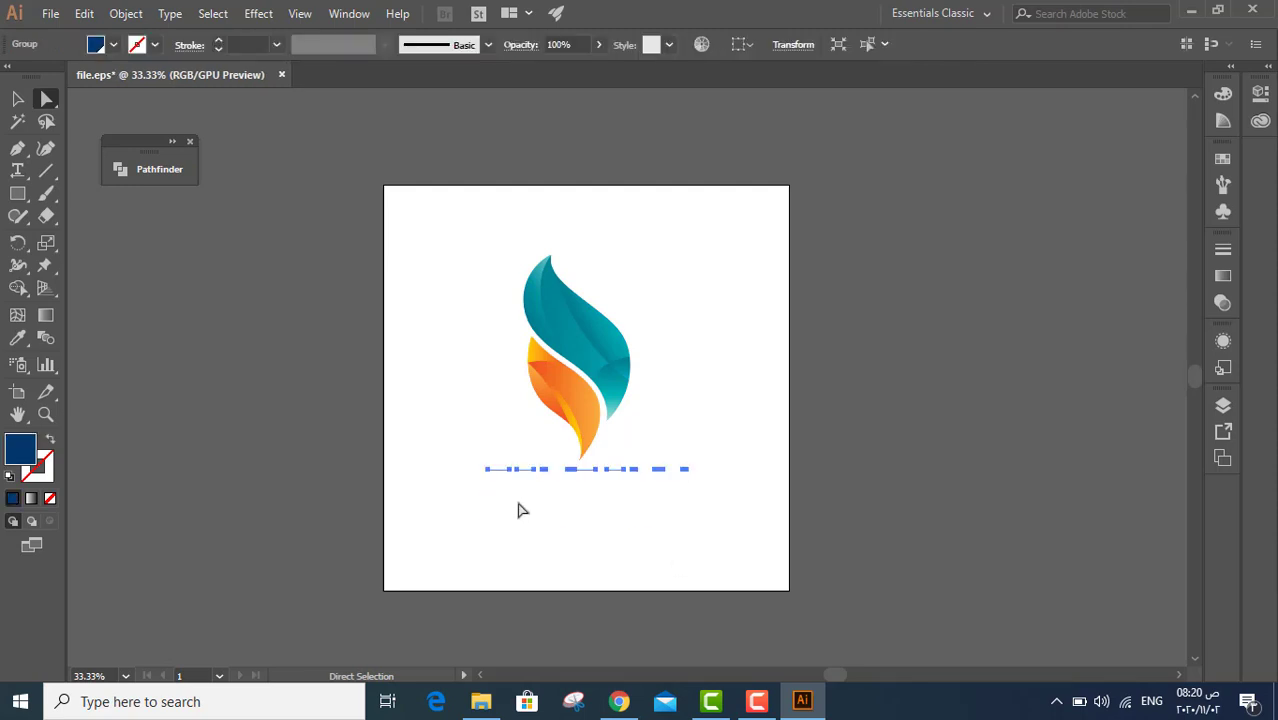
alt+scroll(531, 542, up, 2)
drag(426, 462, 920, 400)
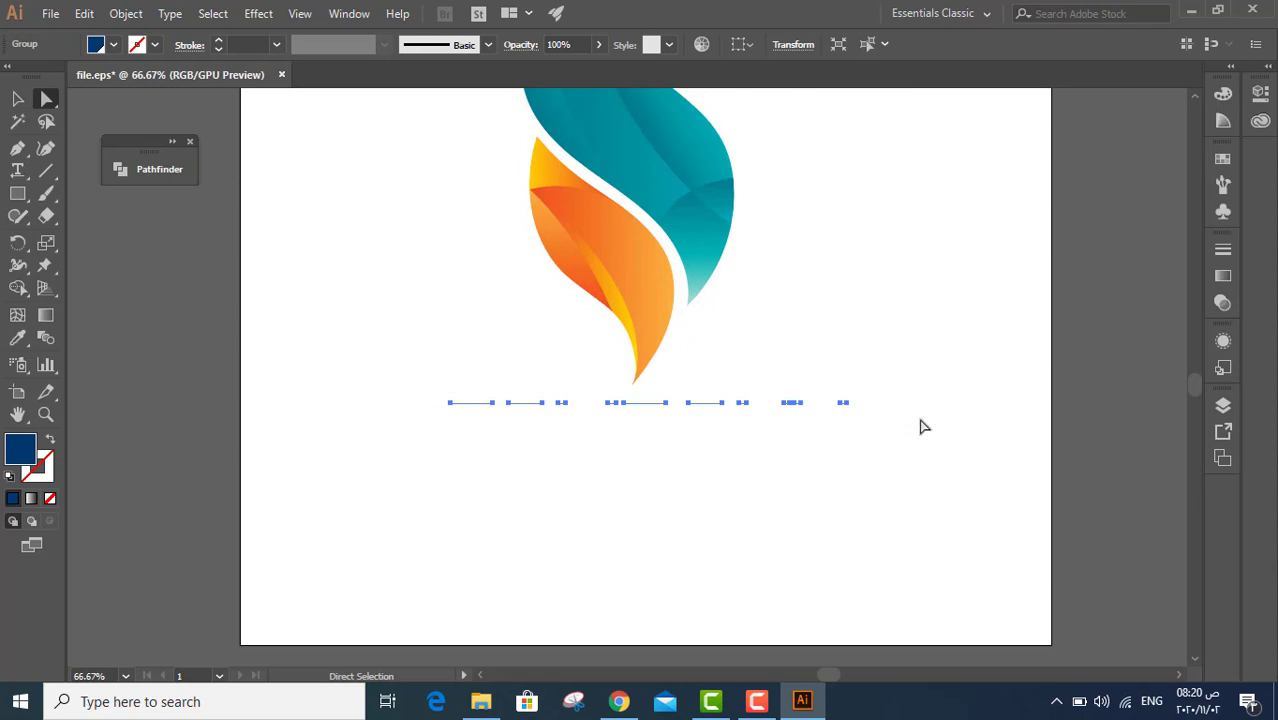
key(Delete)
- Move the central teal path out of the upper flame onto the empty area to the right of the logo
scroll(570, 370, up, 3)
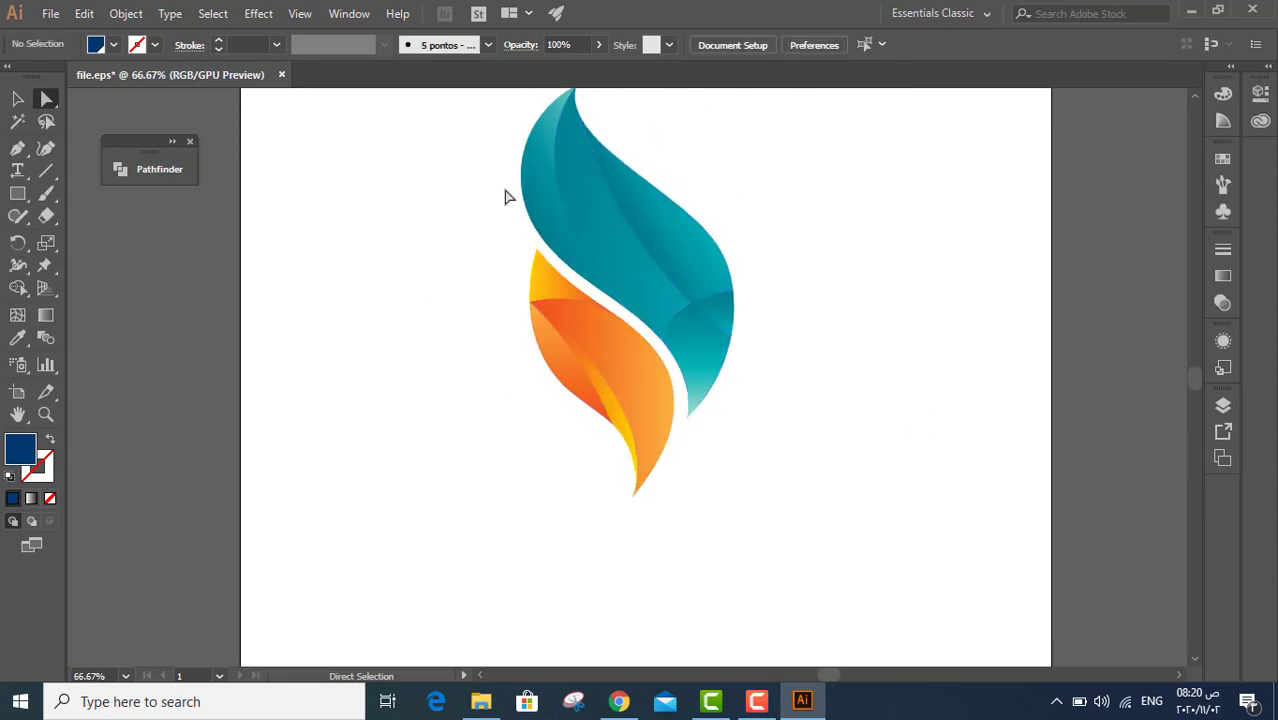
click(588, 208)
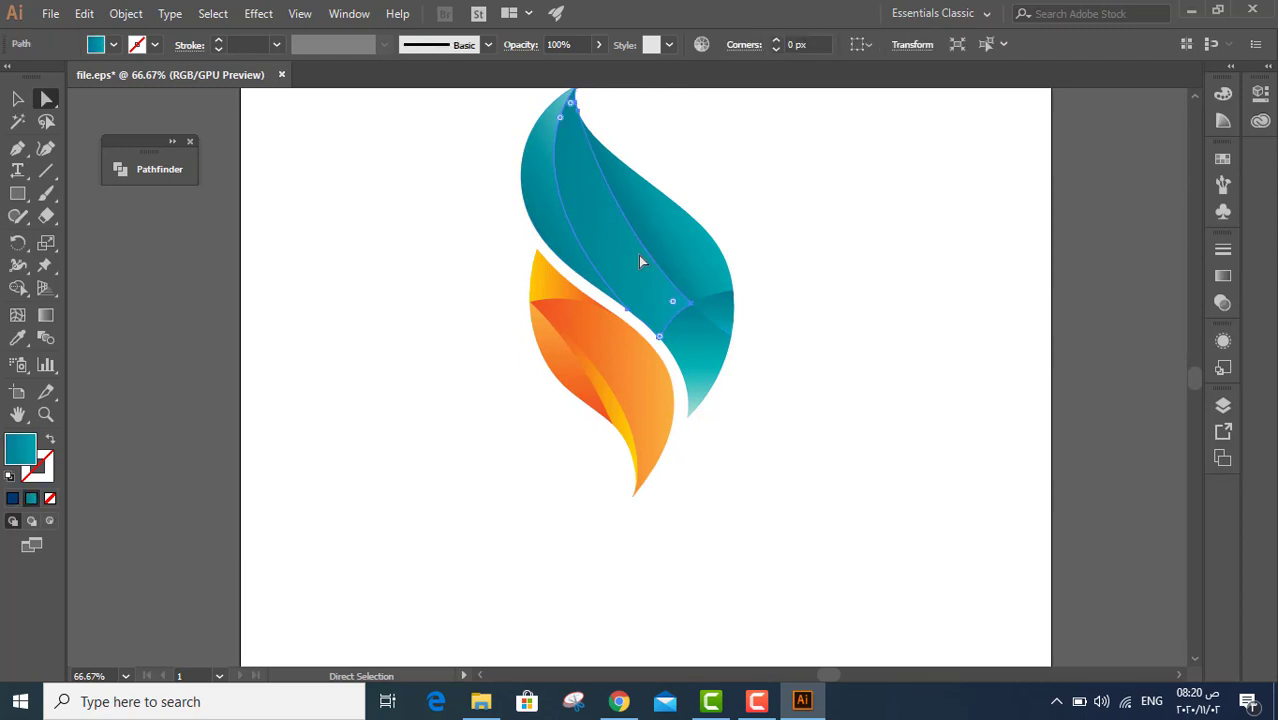
scroll(640, 262, up, 2)
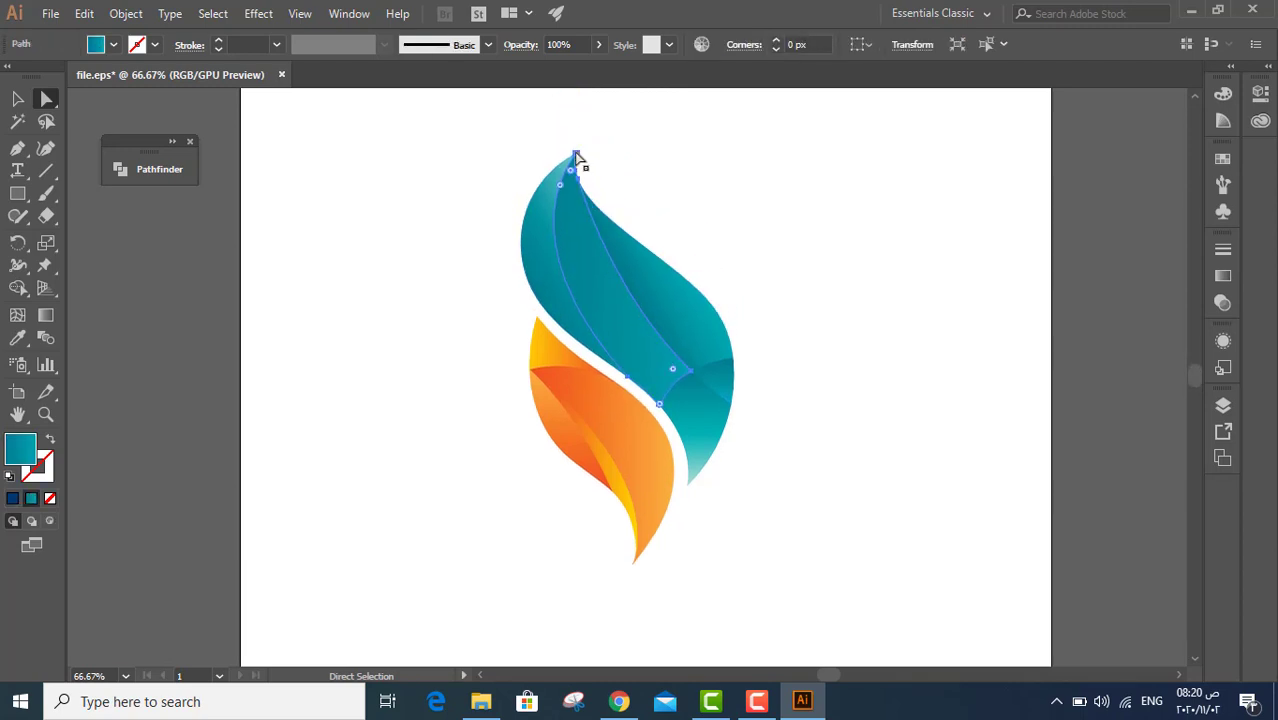
drag(586, 181, 643, 146)
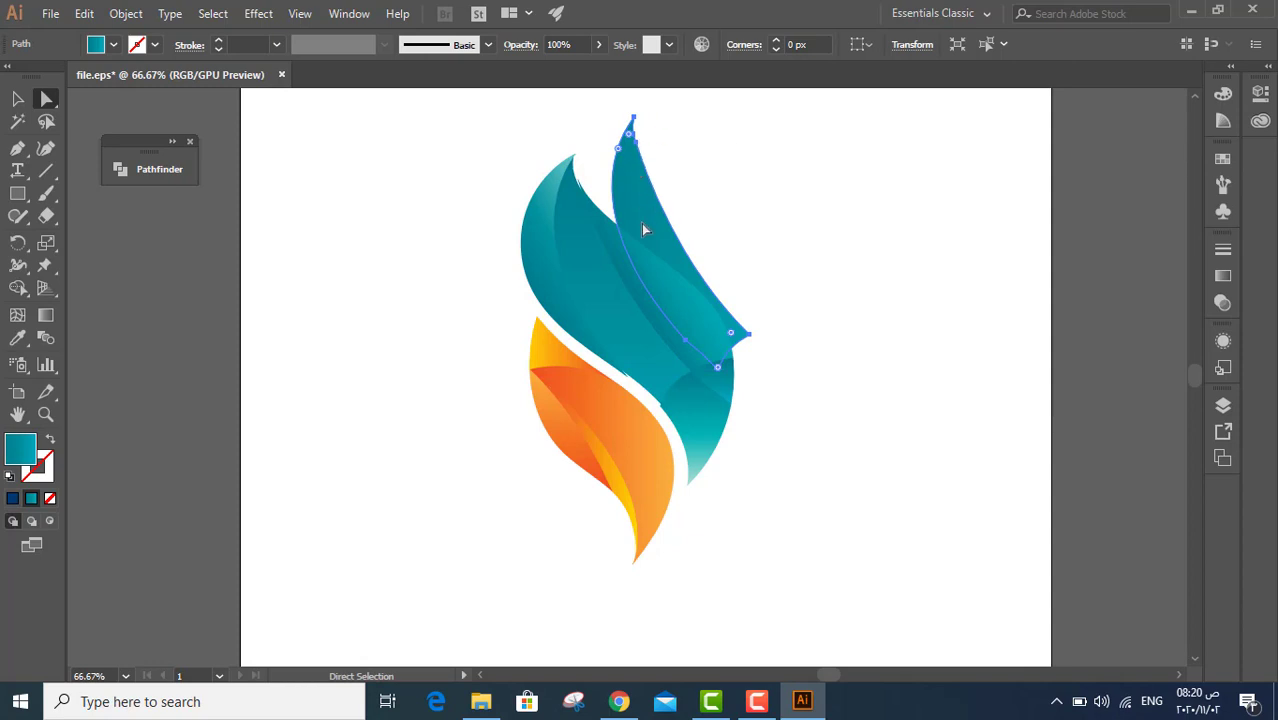
drag(644, 230, 837, 236)
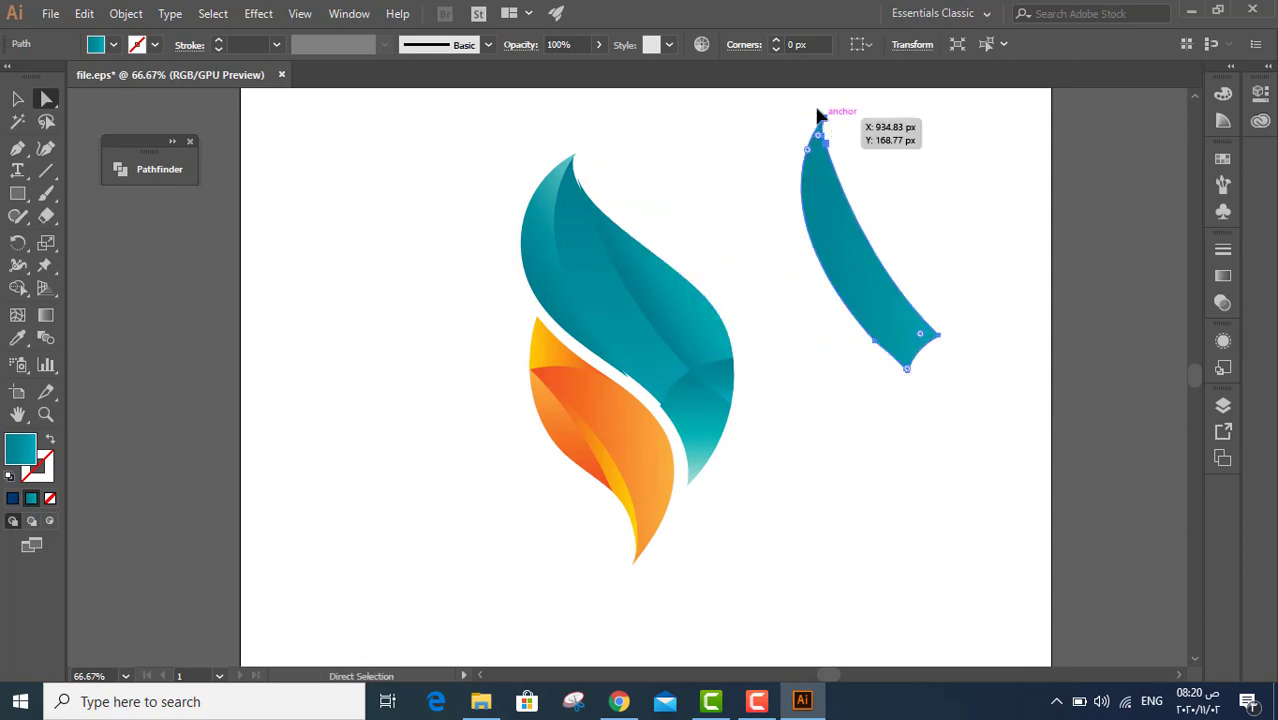
- Reshape the separated teal path by shifting its upper tip left, bulging its left curve and pulling a curve handle out near the tip
drag(818, 115, 765, 119)
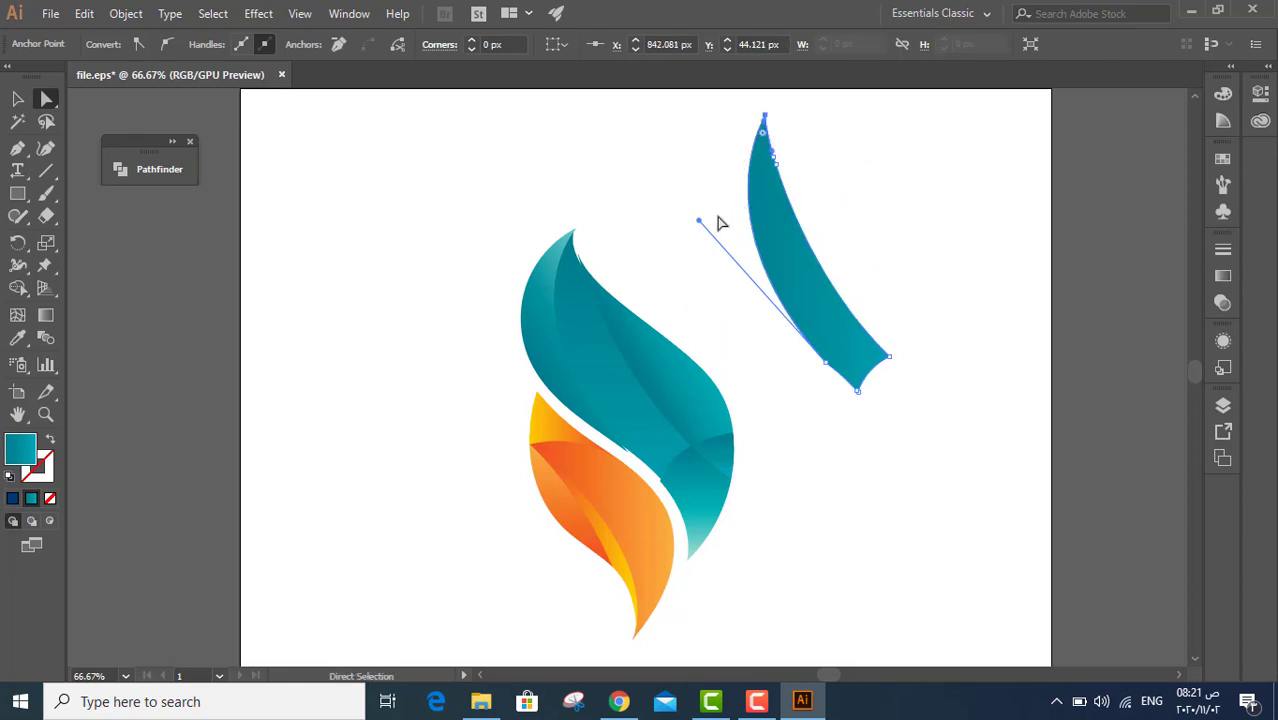
drag(697, 226, 650, 237)
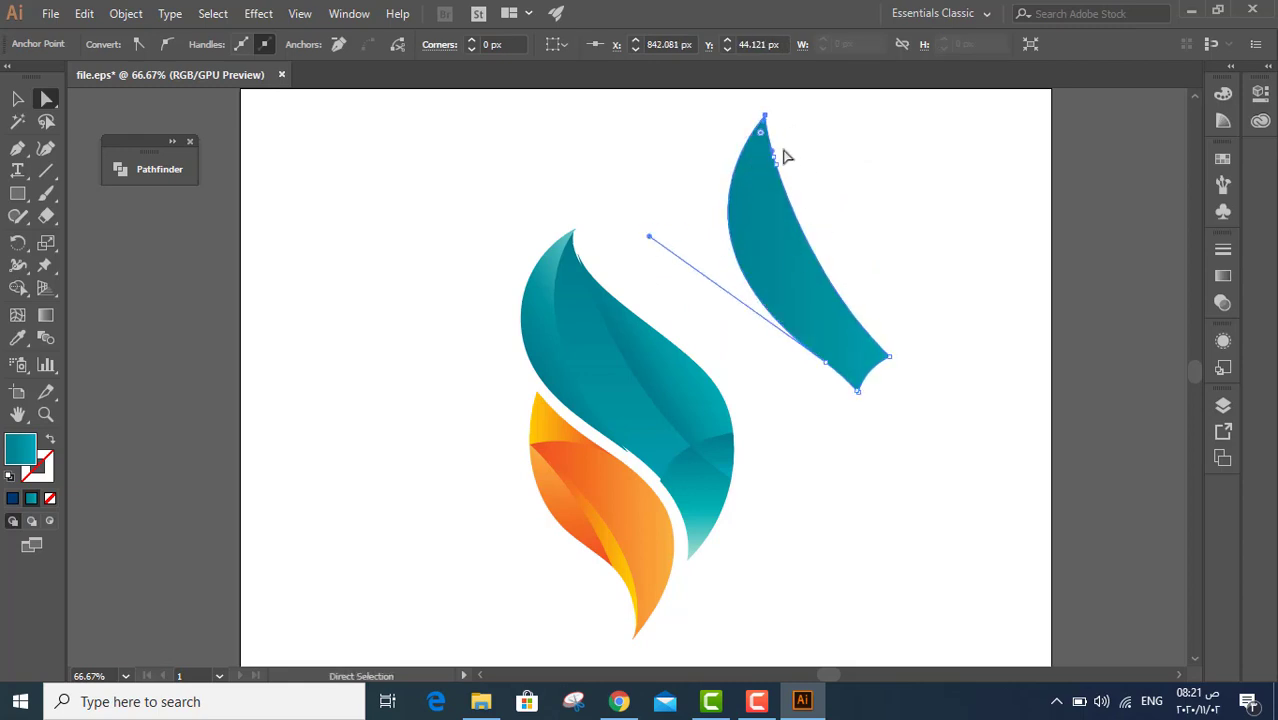
drag(767, 148, 865, 156)
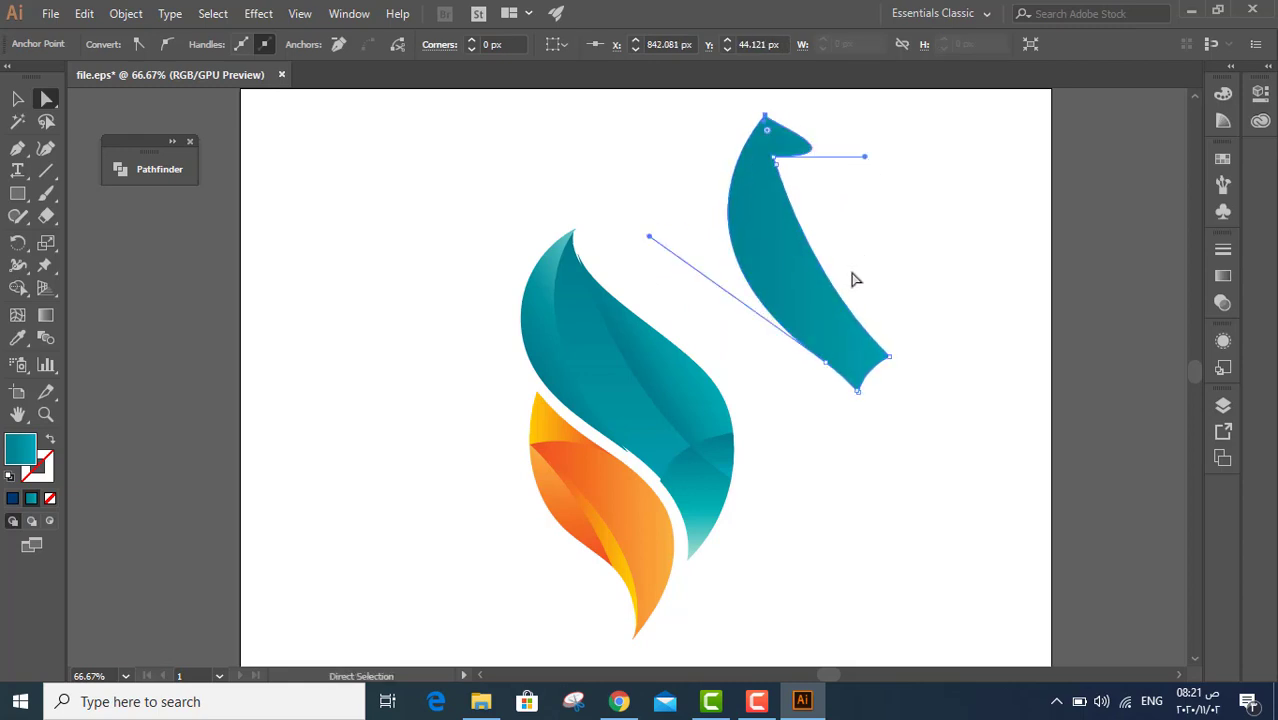
- Separate the right-hand teal piece and the large teal base shape from the flame, placing the base shape left of the logo
click(636, 328)
drag(636, 328, 388, 298)
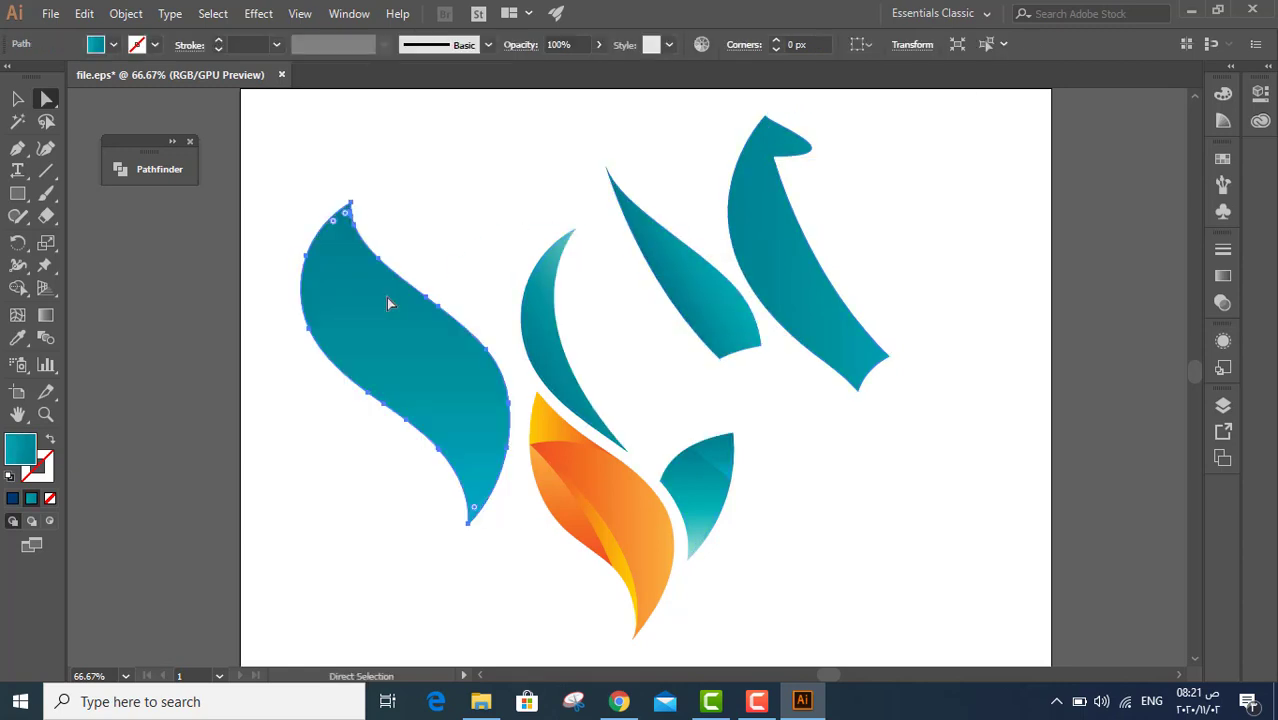
- Fill the large base shape with a solid light blue swatch
click(114, 45)
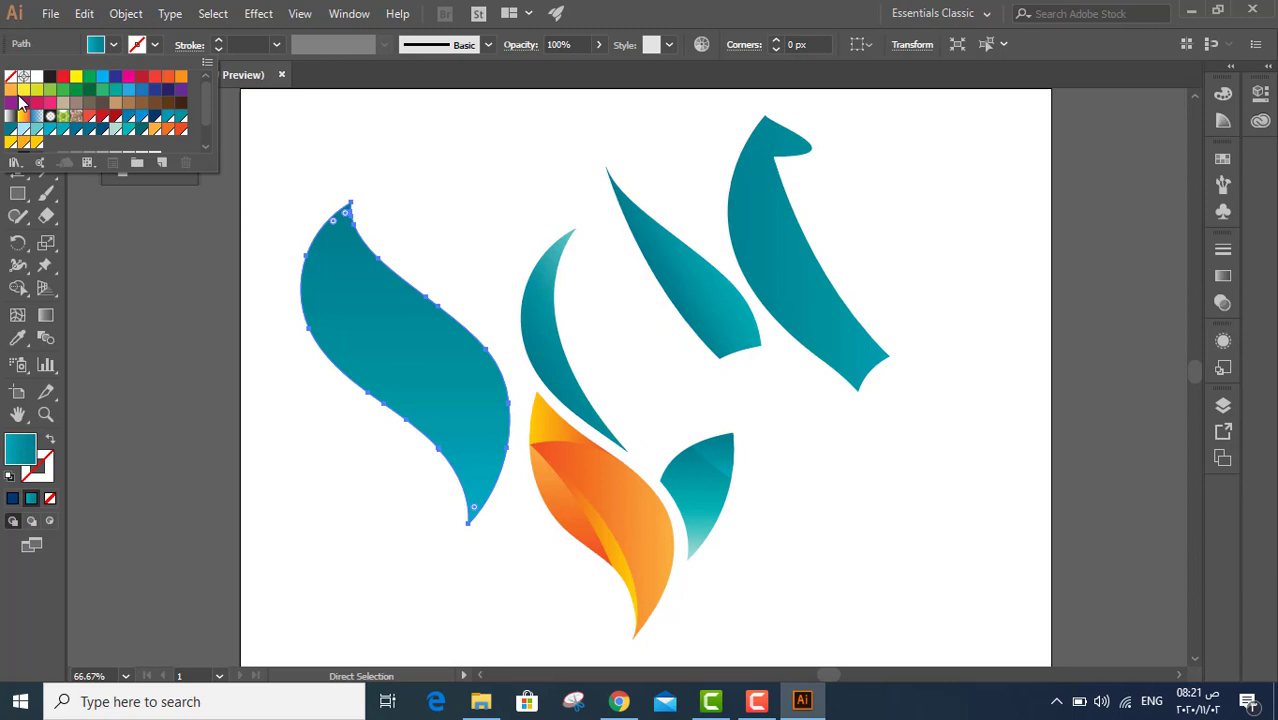
click(167, 128)
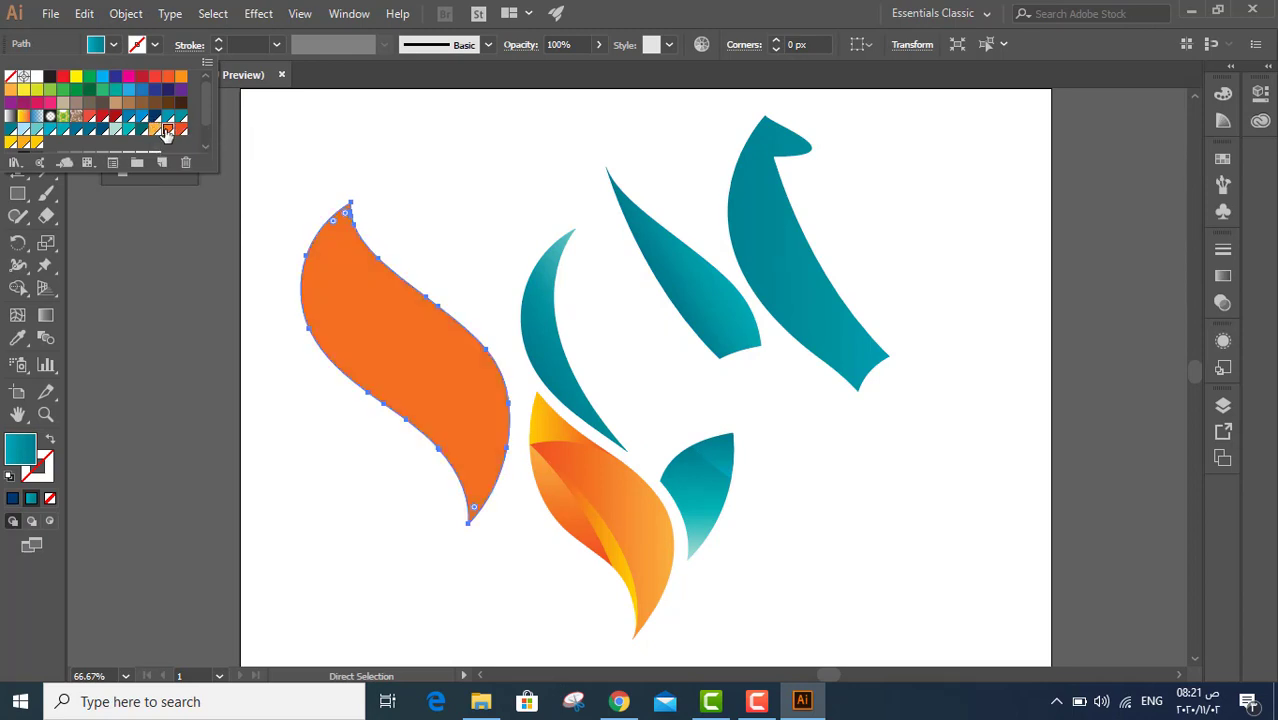
click(51, 129)
- Move the large orange gradient piece out of the lower flame to the right of the small teal piece
click(620, 478)
drag(619, 491, 790, 478)
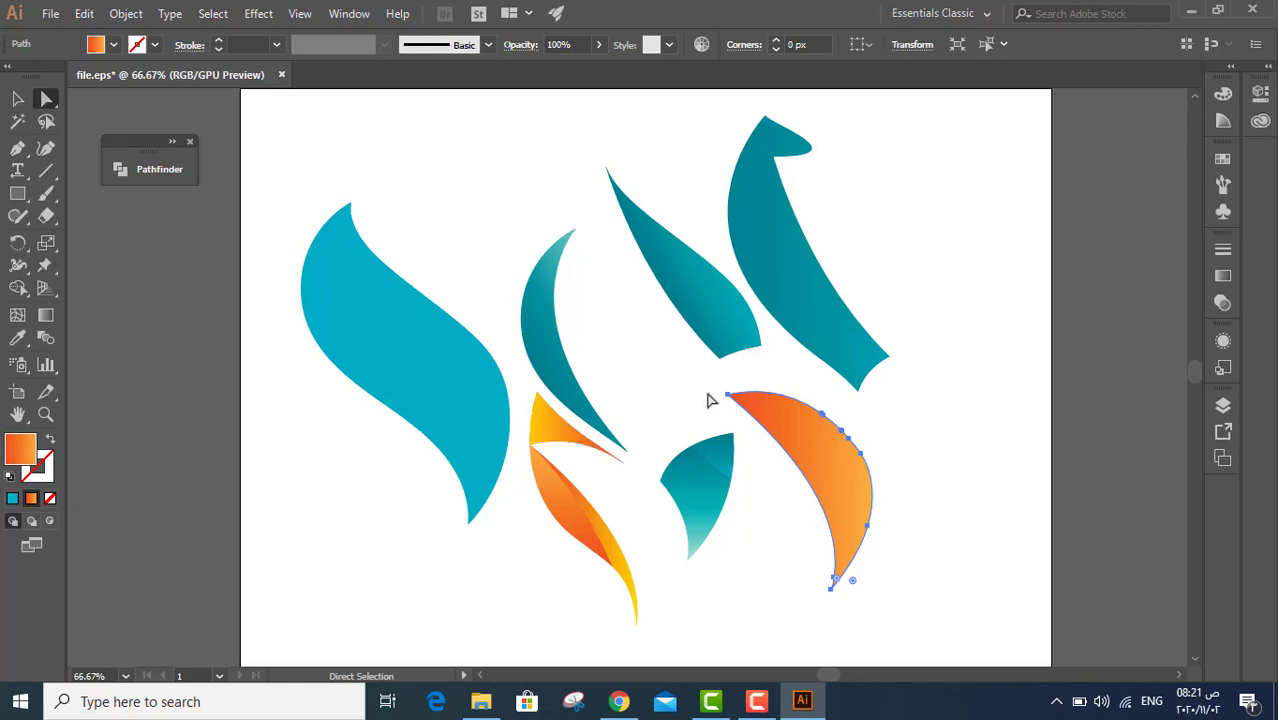
- Enlarge the large orange gradient piece toward the upper left, place it over the light blue shape, and shift the whole artwork group up and right
drag(729, 396, 642, 368)
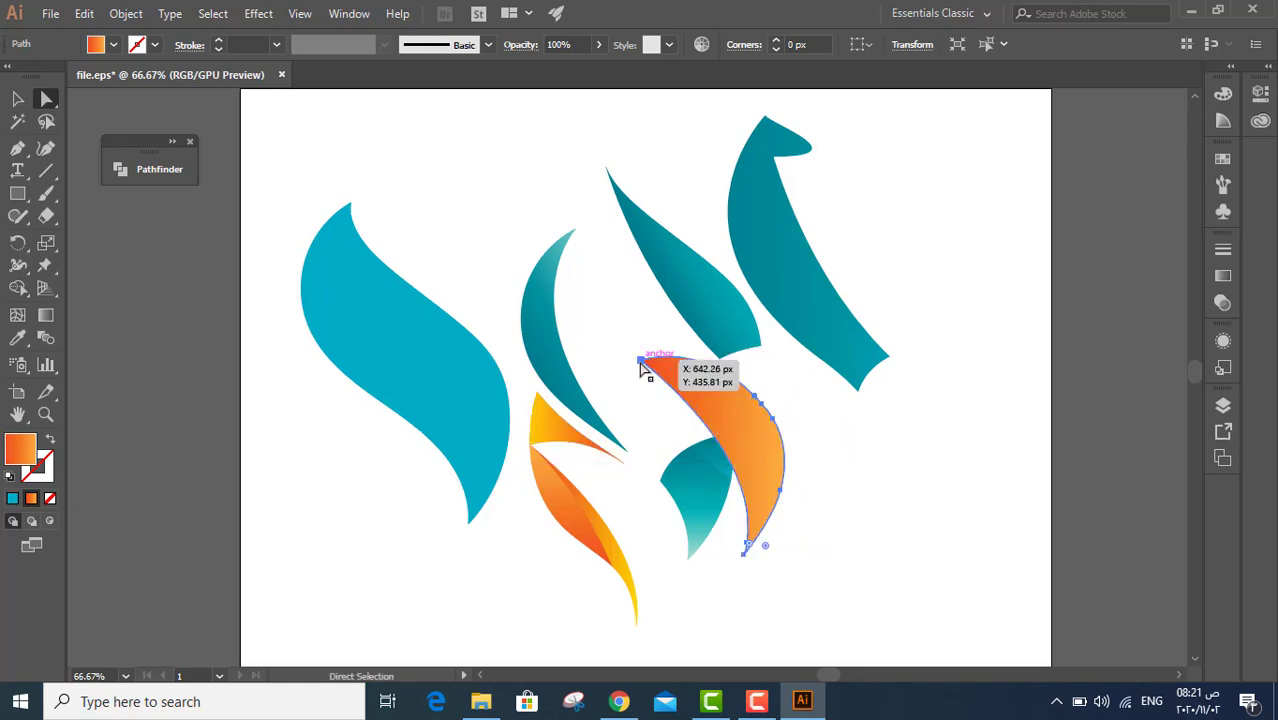
click(16, 99)
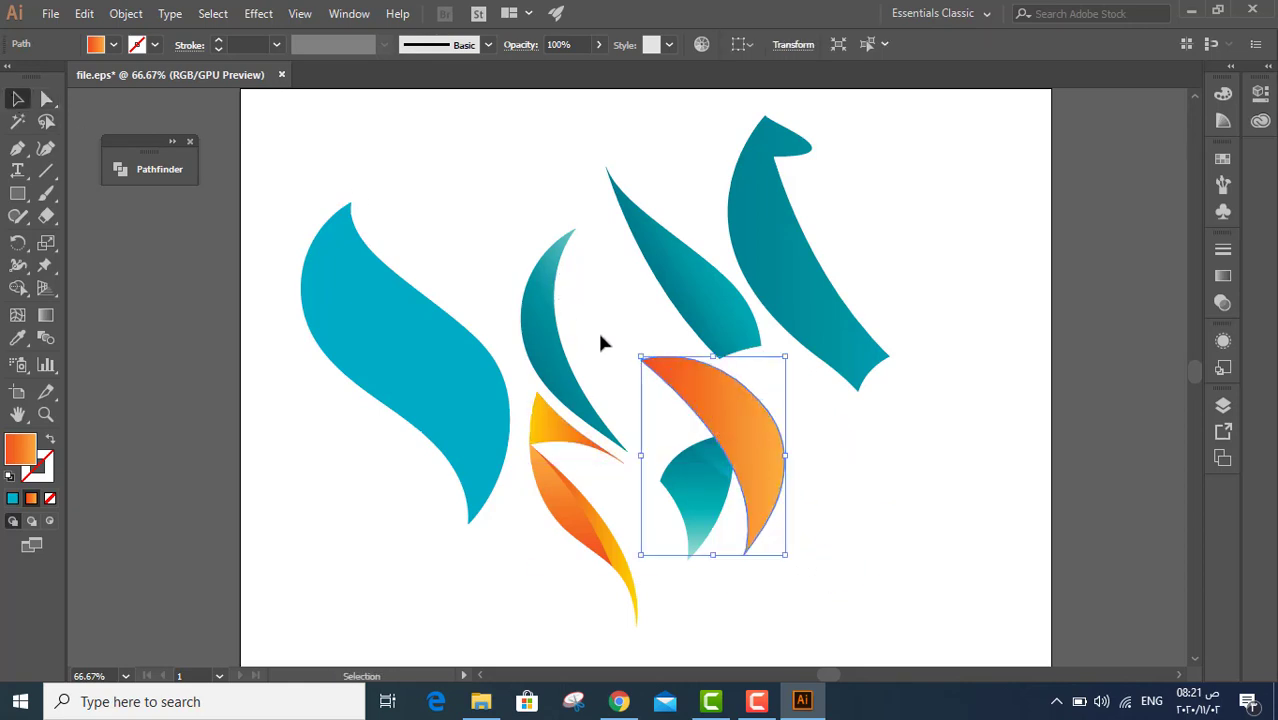
drag(641, 357, 542, 288)
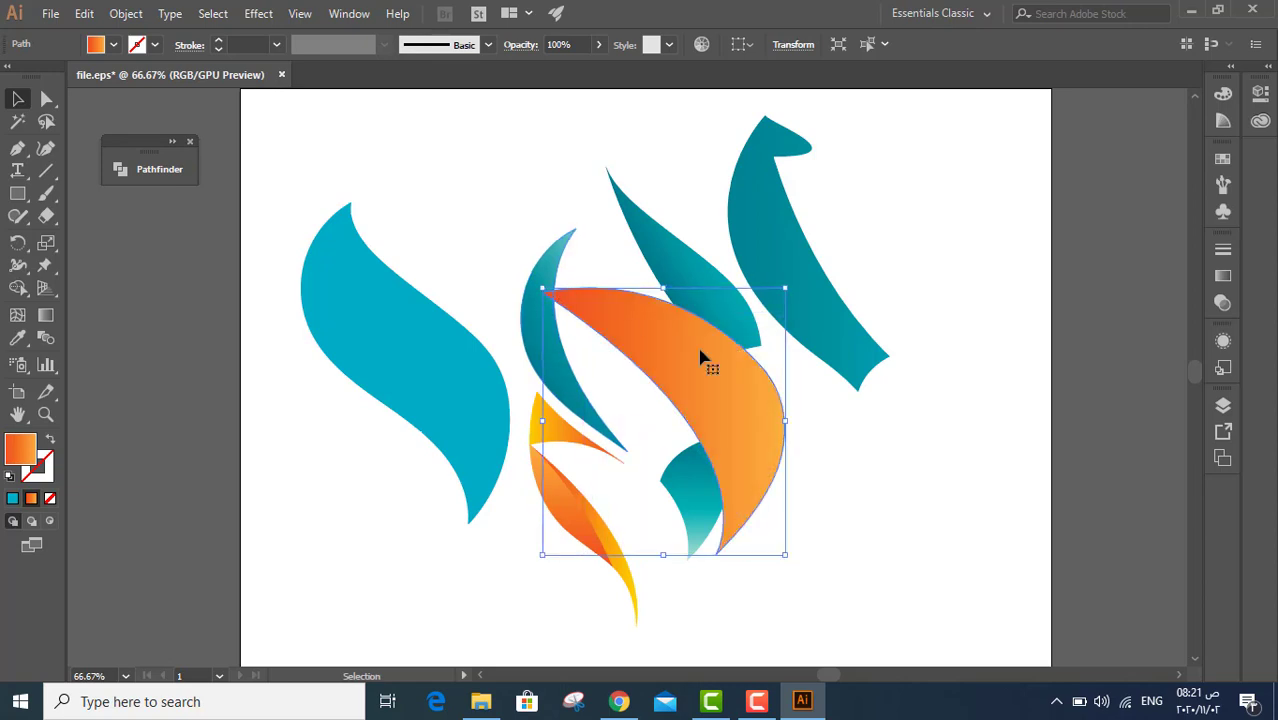
drag(700, 358, 566, 415)
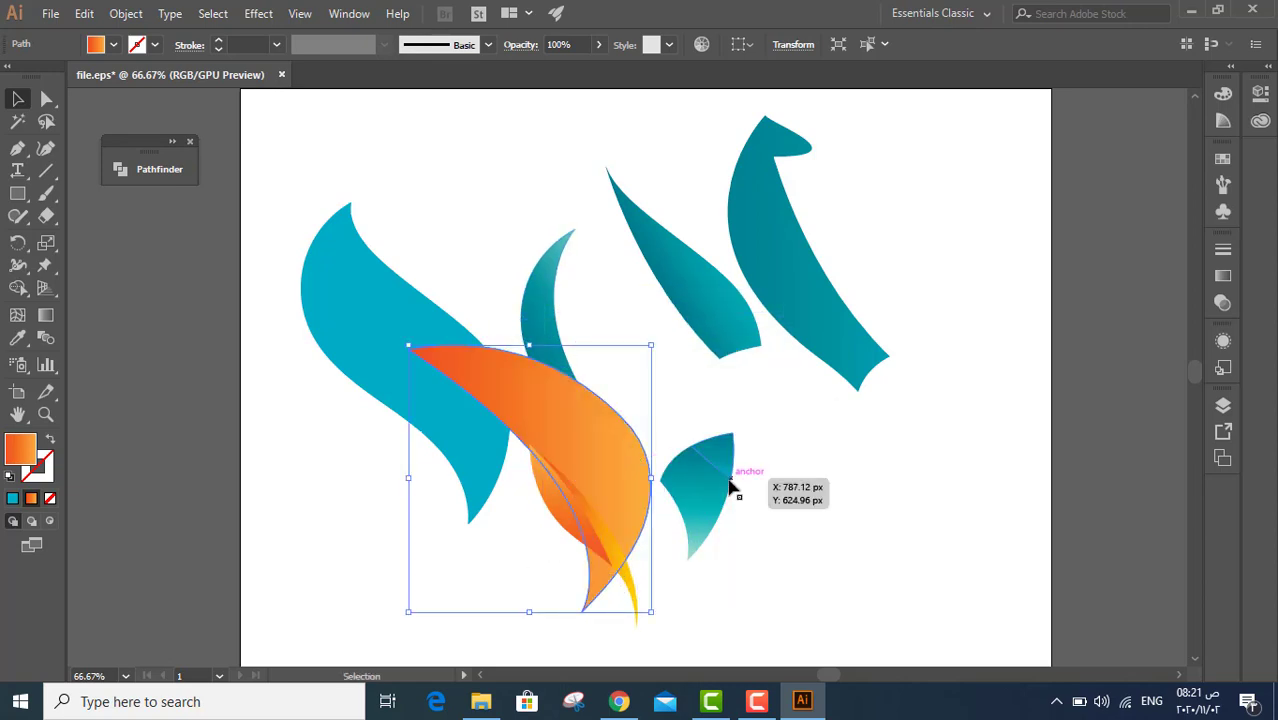
drag(725, 462, 813, 399)
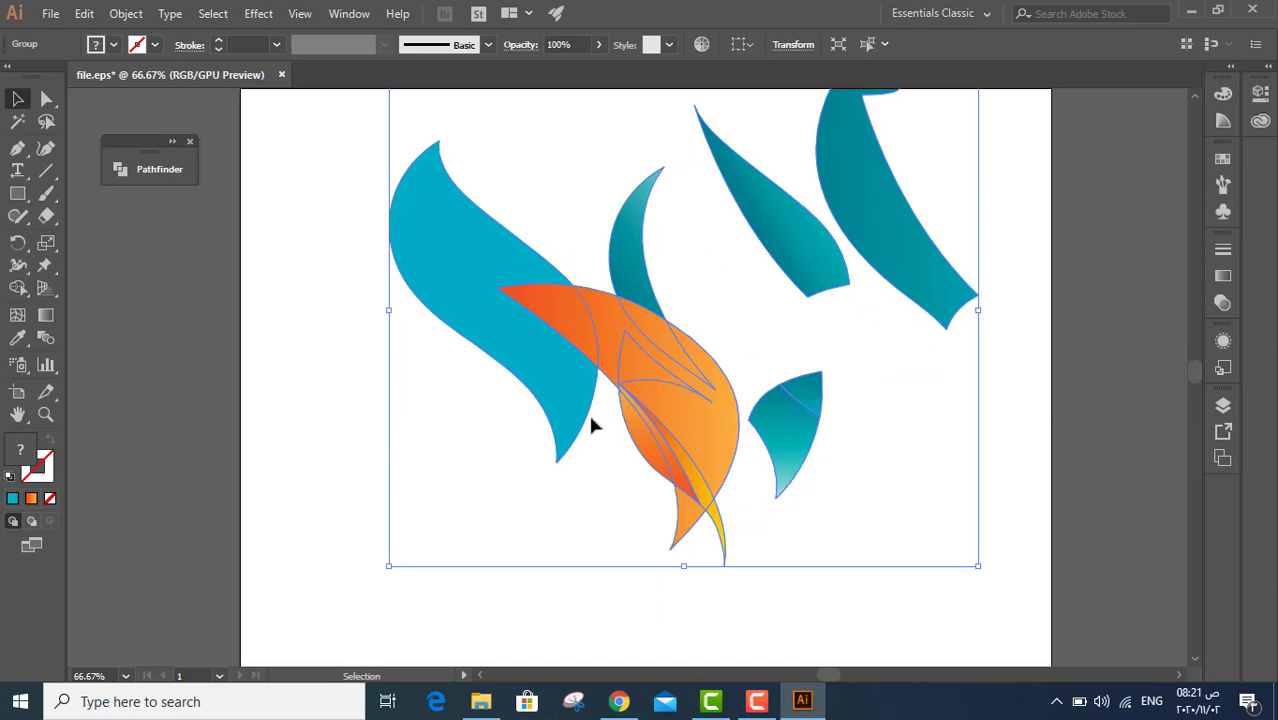
- Undo all edits to the flame pieces and text, back to the original logo with its COMPANY text and tagline
key(ctrl+z)
key(ctrl+z)
key(ctrl+z)
key(ctrl+z)
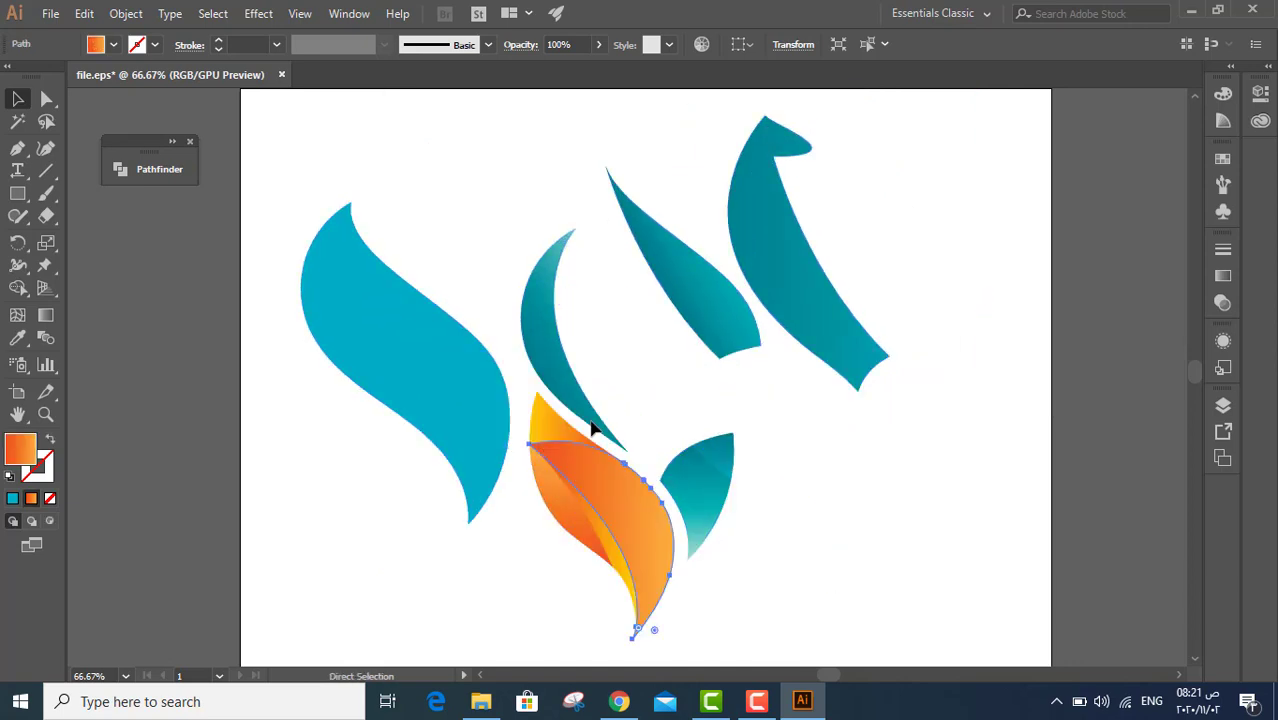
key(ctrl+z)
key(ctrl+z)
key(ctrl+z)
key(ctrl+z)
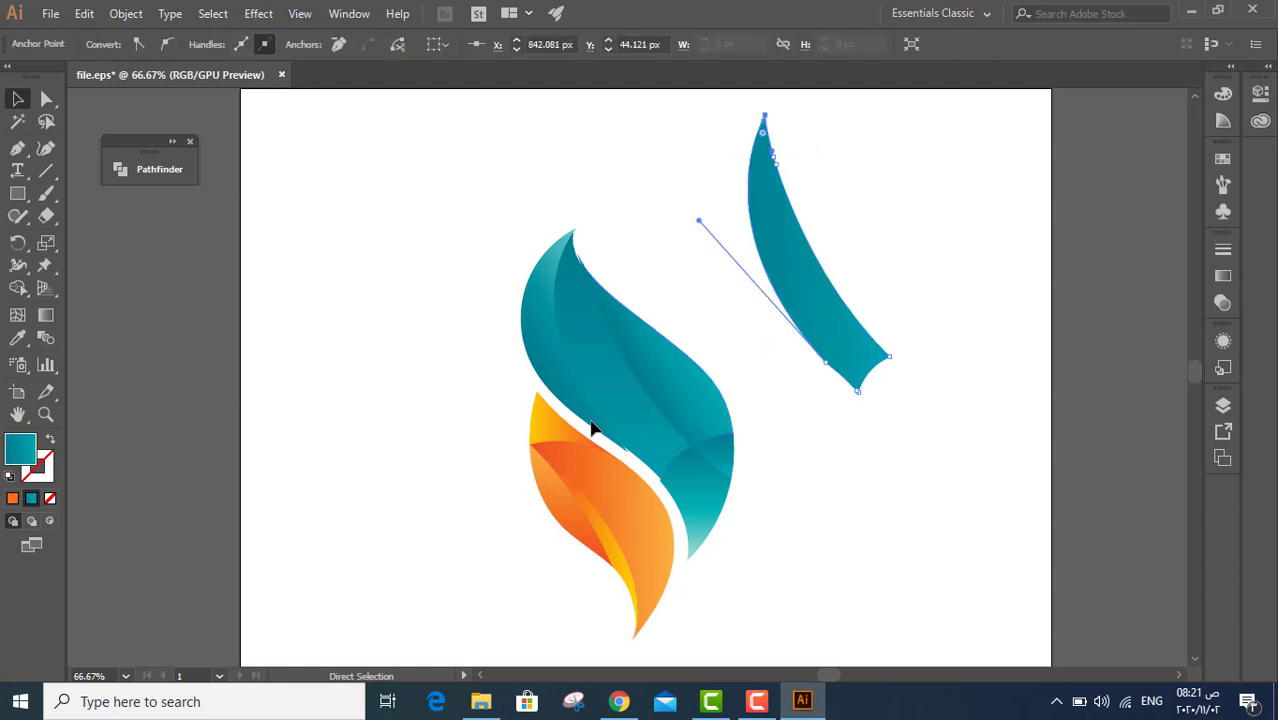
key(ctrl+z)
key(ctrl+z)
key(ctrl+z)
key(ctrl+z)
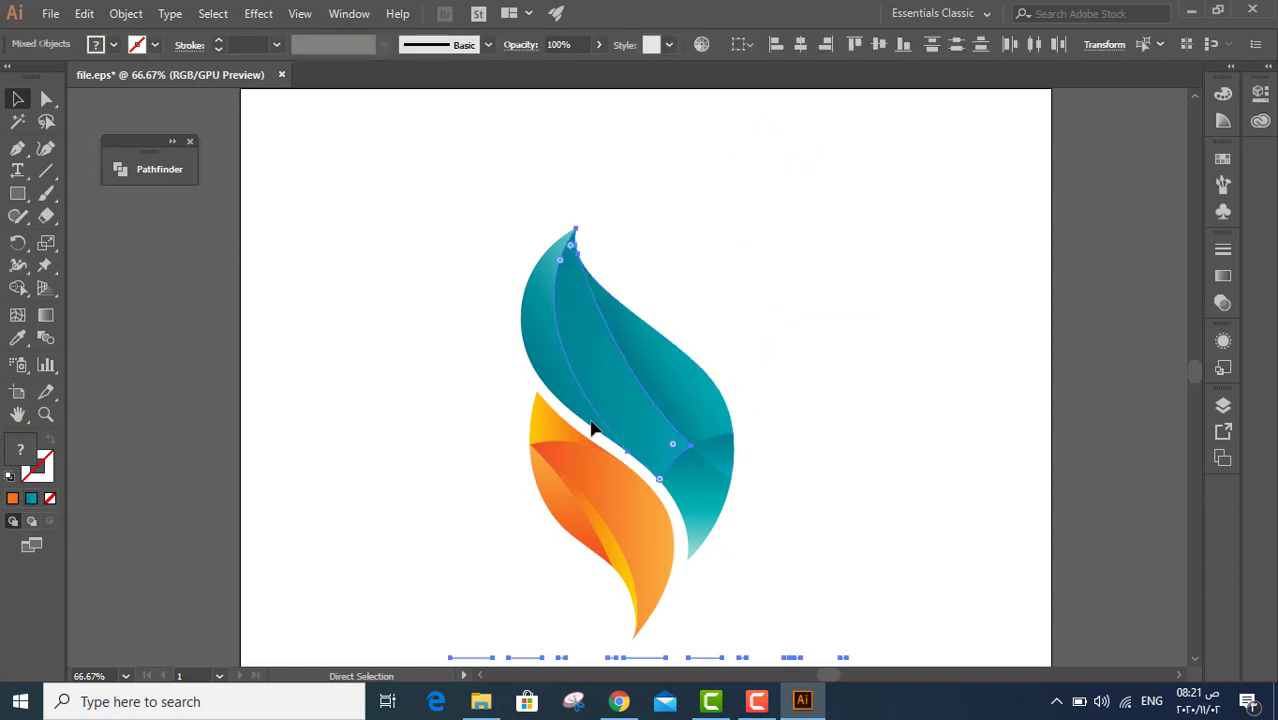
key(ctrl+z)
key(ctrl+z)
- Delete the COMPANY text and the business tagline below the flame
key(ctrl+minus)
scroll(613, 402, down, 2)
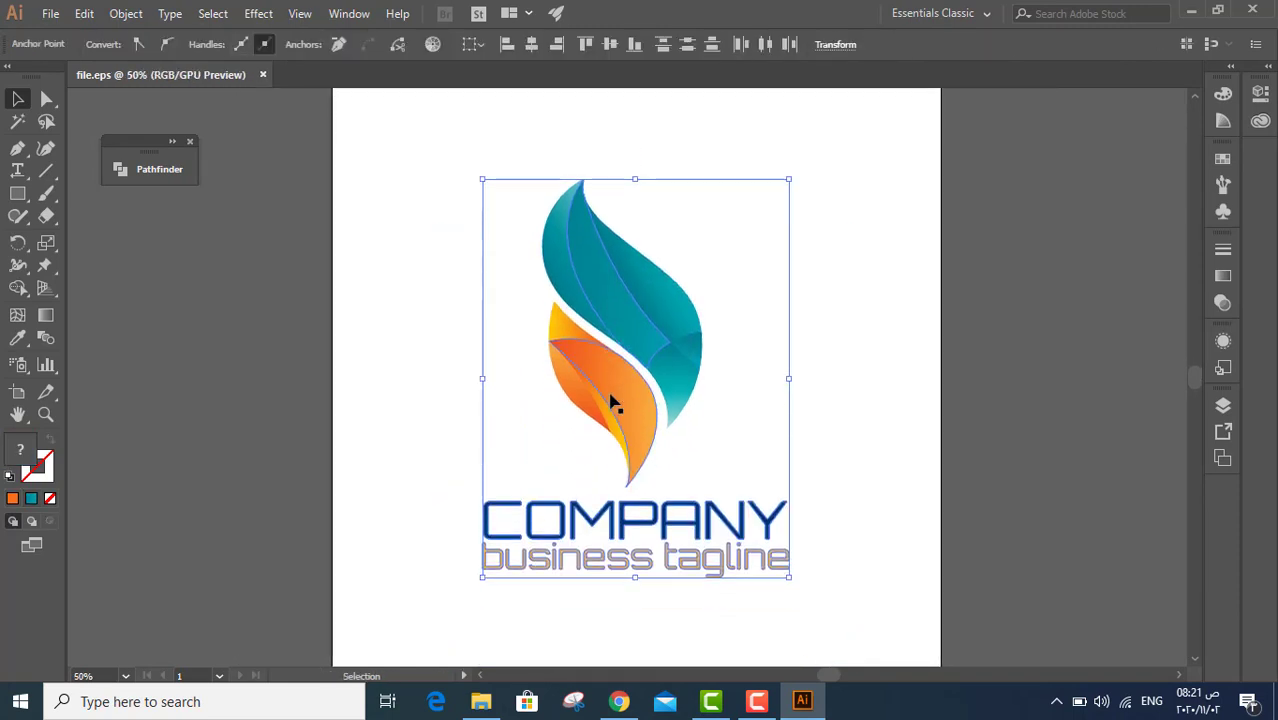
click(46, 98)
click(420, 415)
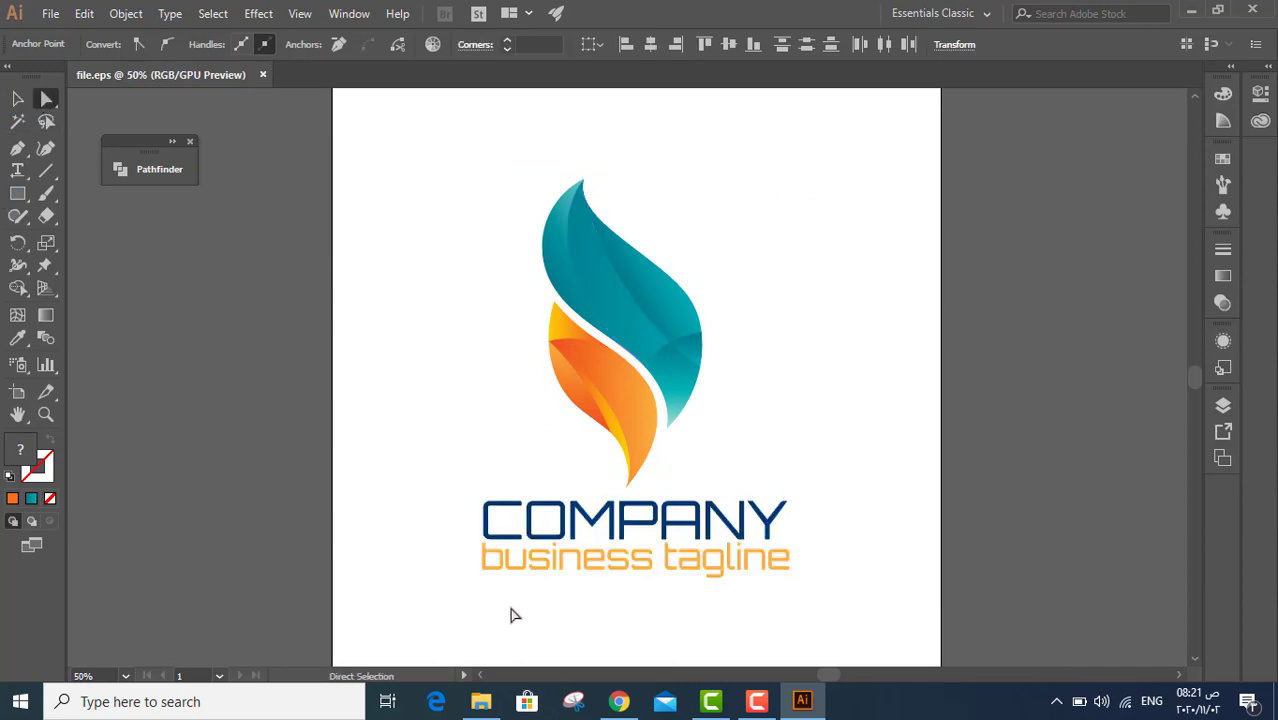
drag(441, 610, 843, 503)
key(Delete)
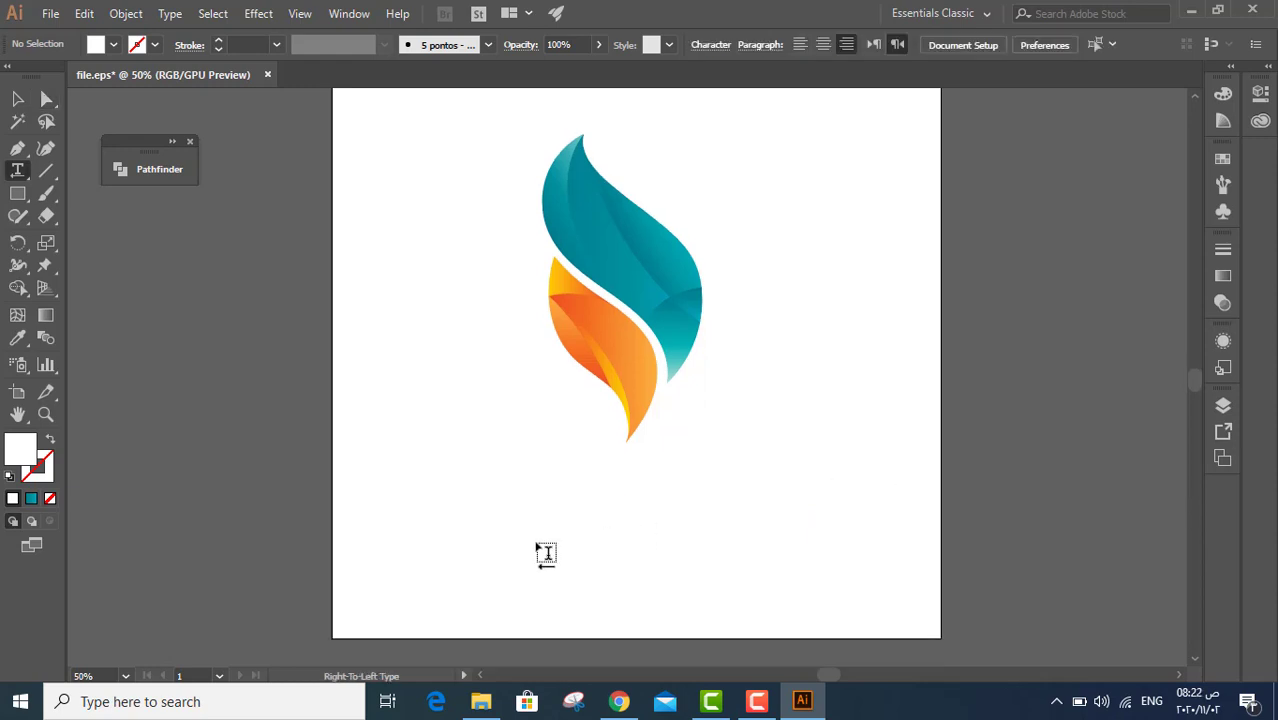
- Add a wide right-to-left area text box below the flame reading "جائزة عالم بهاء الاحترافي" and "للابداع الفني" on two lines
drag(420, 580, 397, 572)
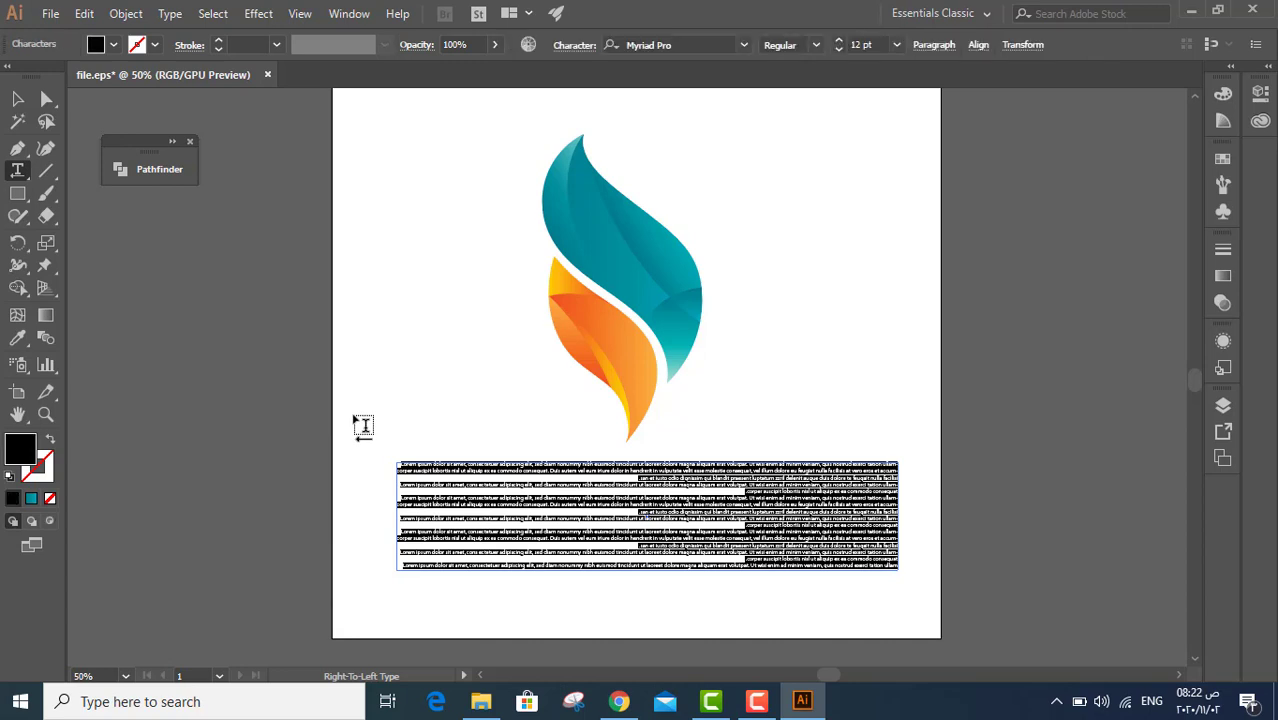
key(alt+shift)
key(BackSpace)
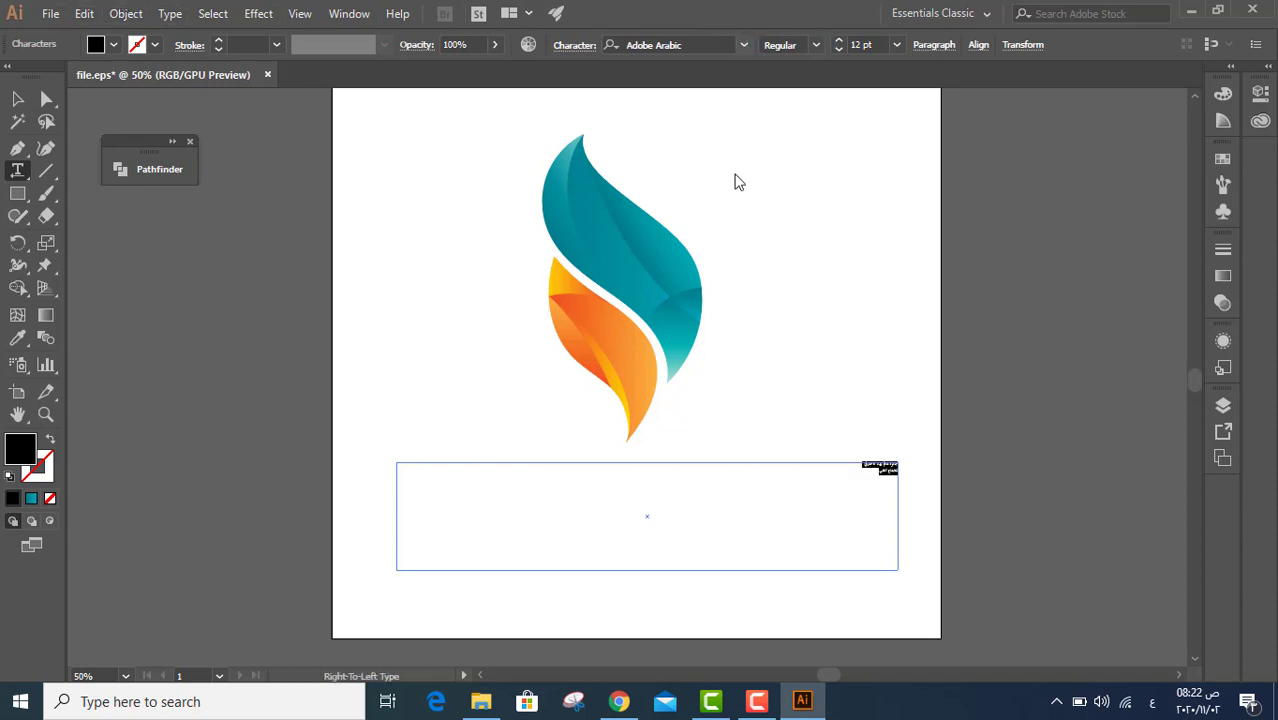
- Set the Arabic text to the AbdoMaster-Bold font at 60 pt
click(763, 337)
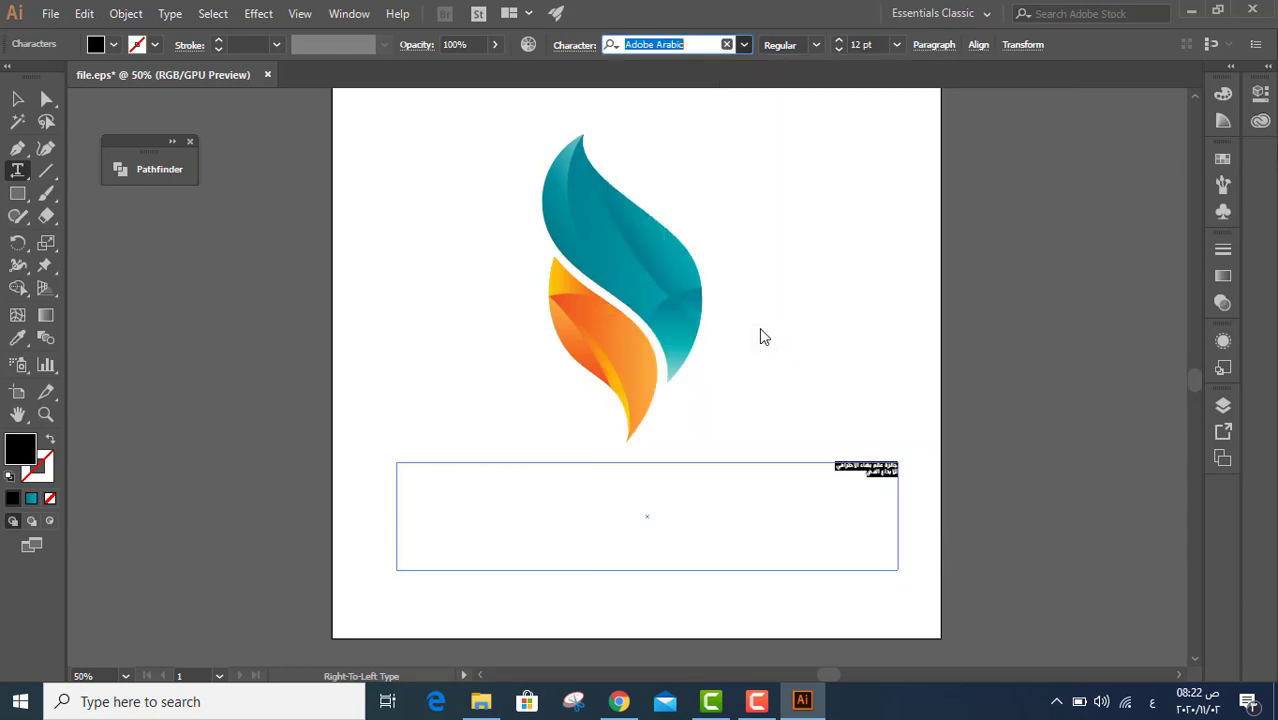
click(897, 46)
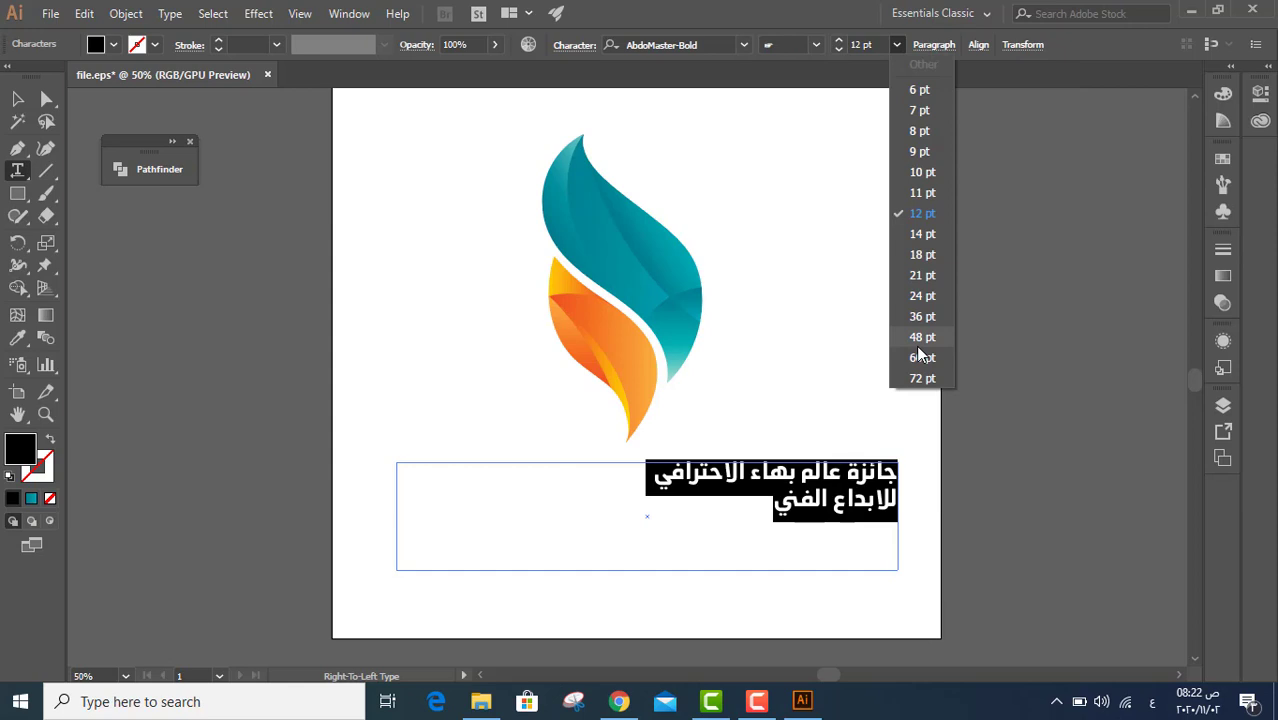
click(919, 345)
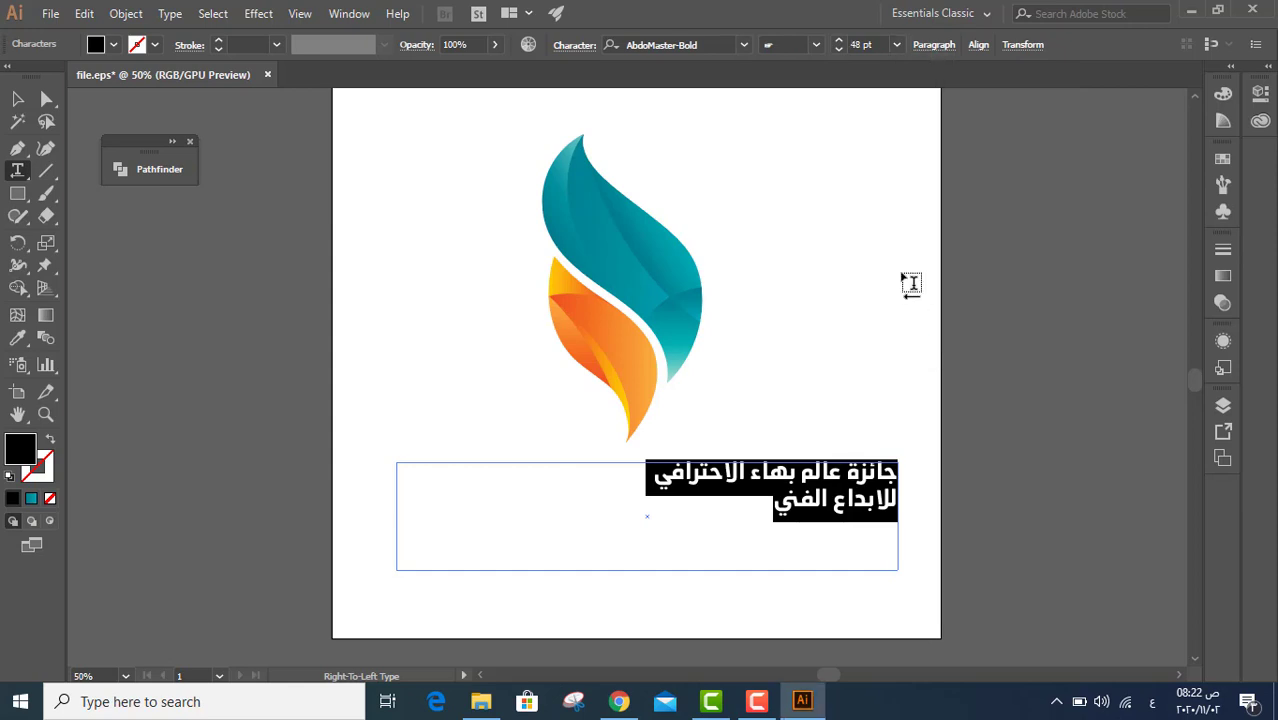
click(895, 44)
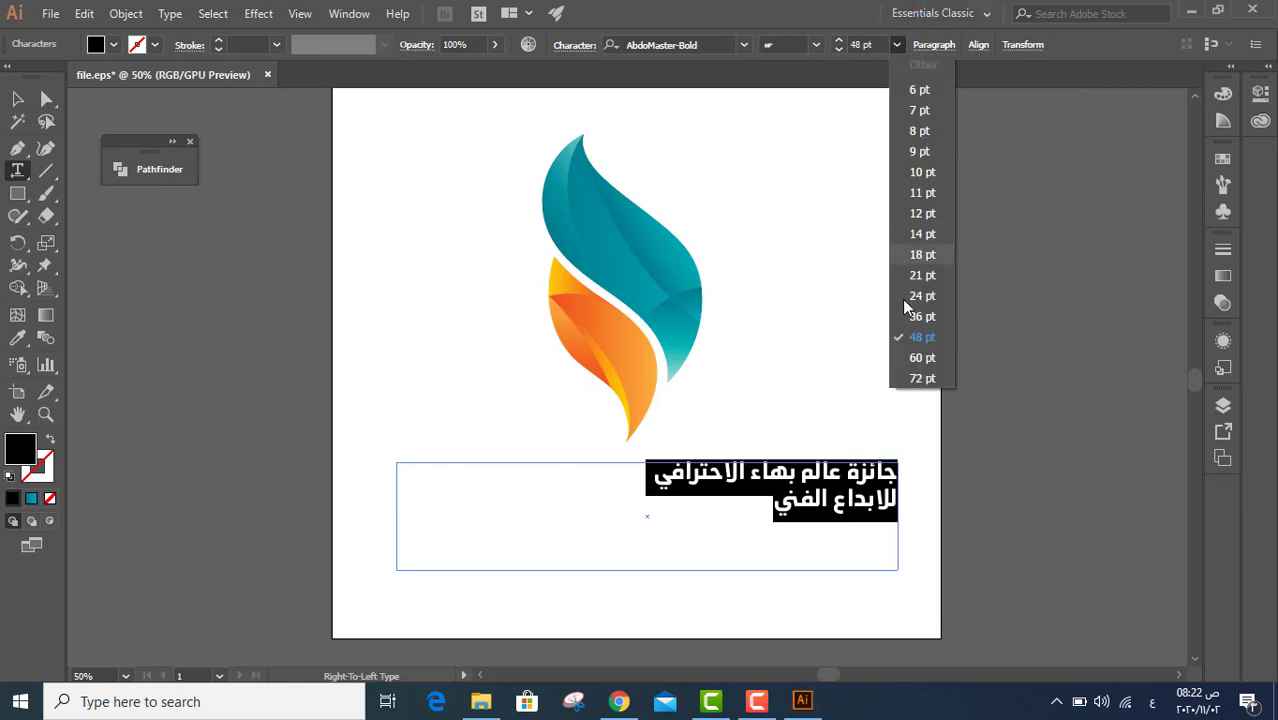
click(919, 358)
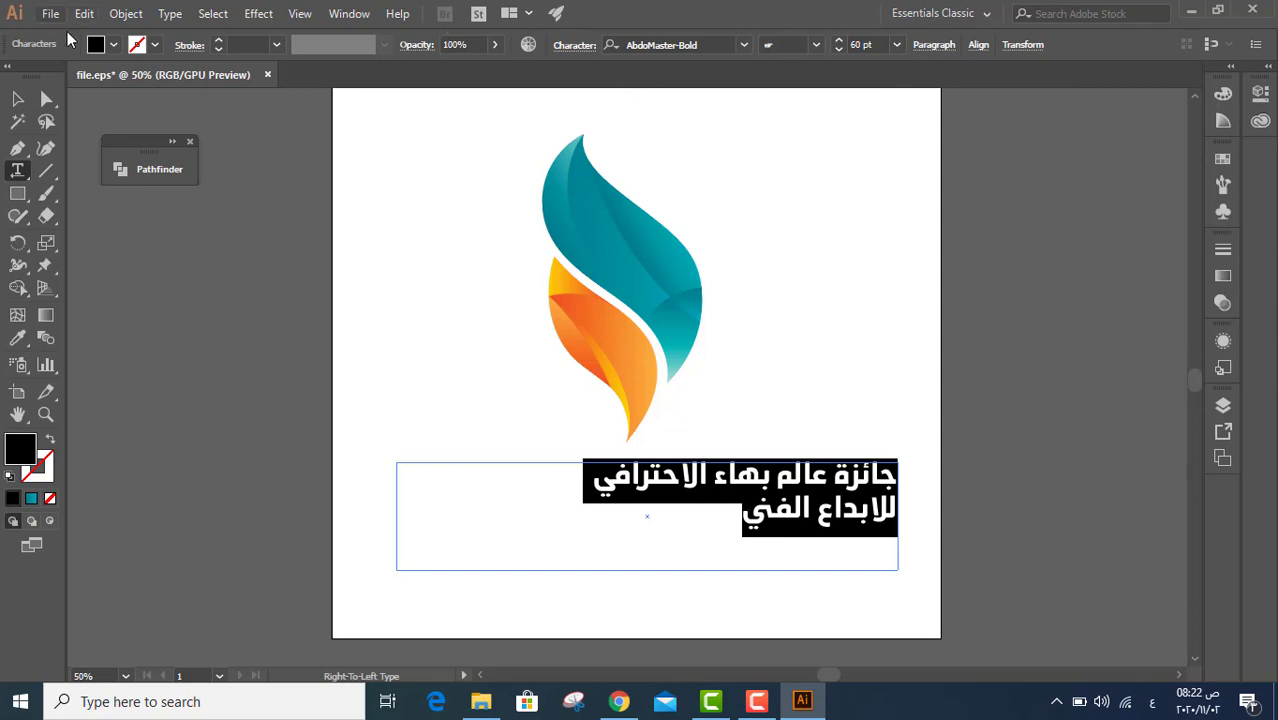
- Center-align the two Arabic lines and move the text box up and slightly left, directly beneath the flame's lower tip
click(934, 44)
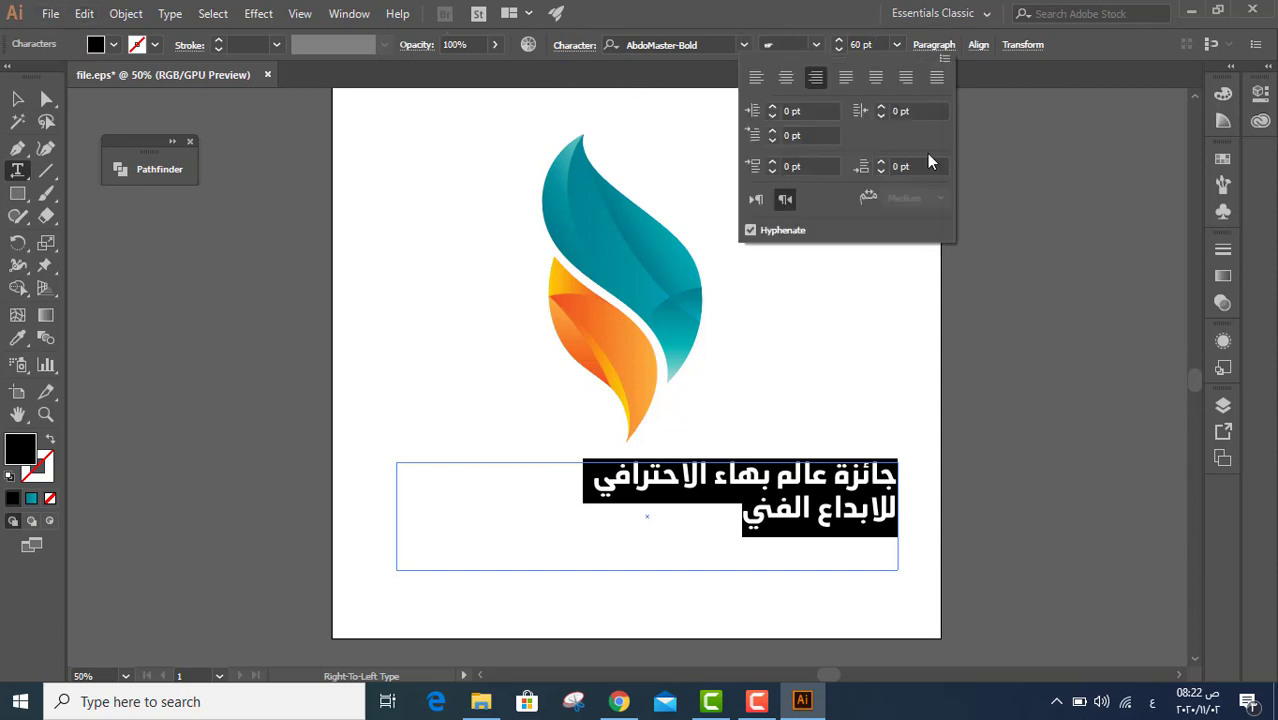
click(787, 79)
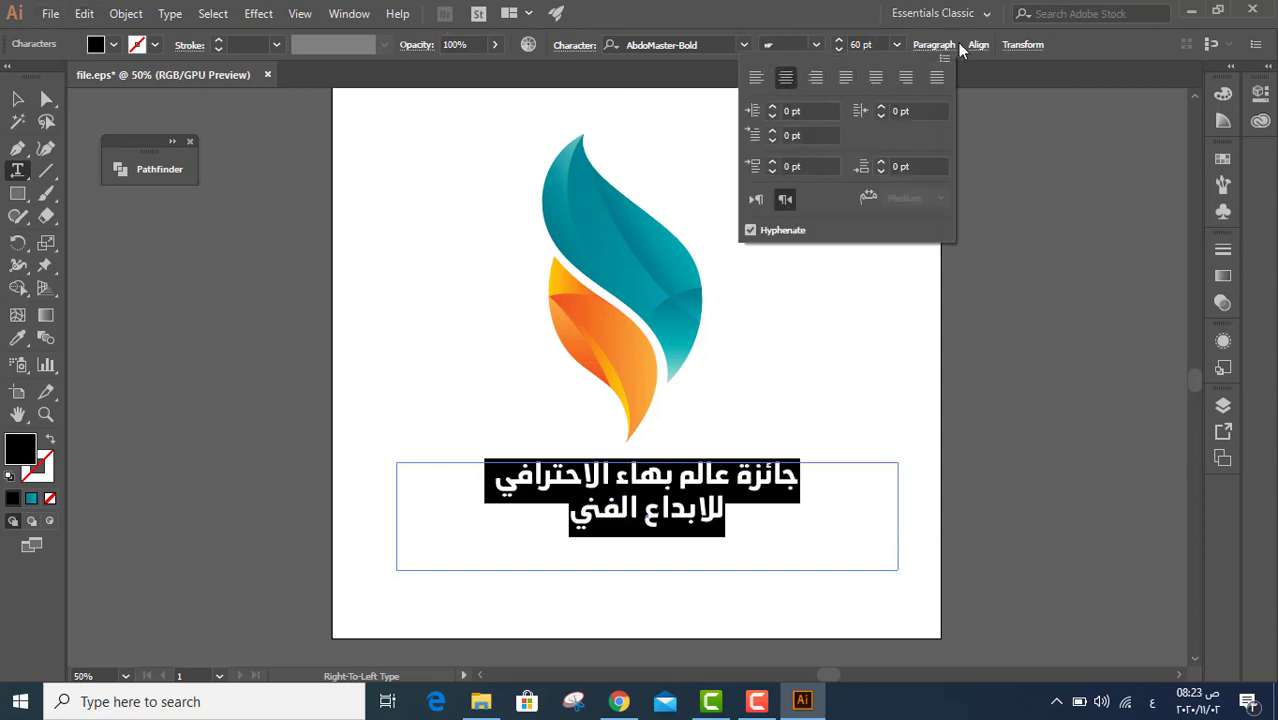
click(18, 98)
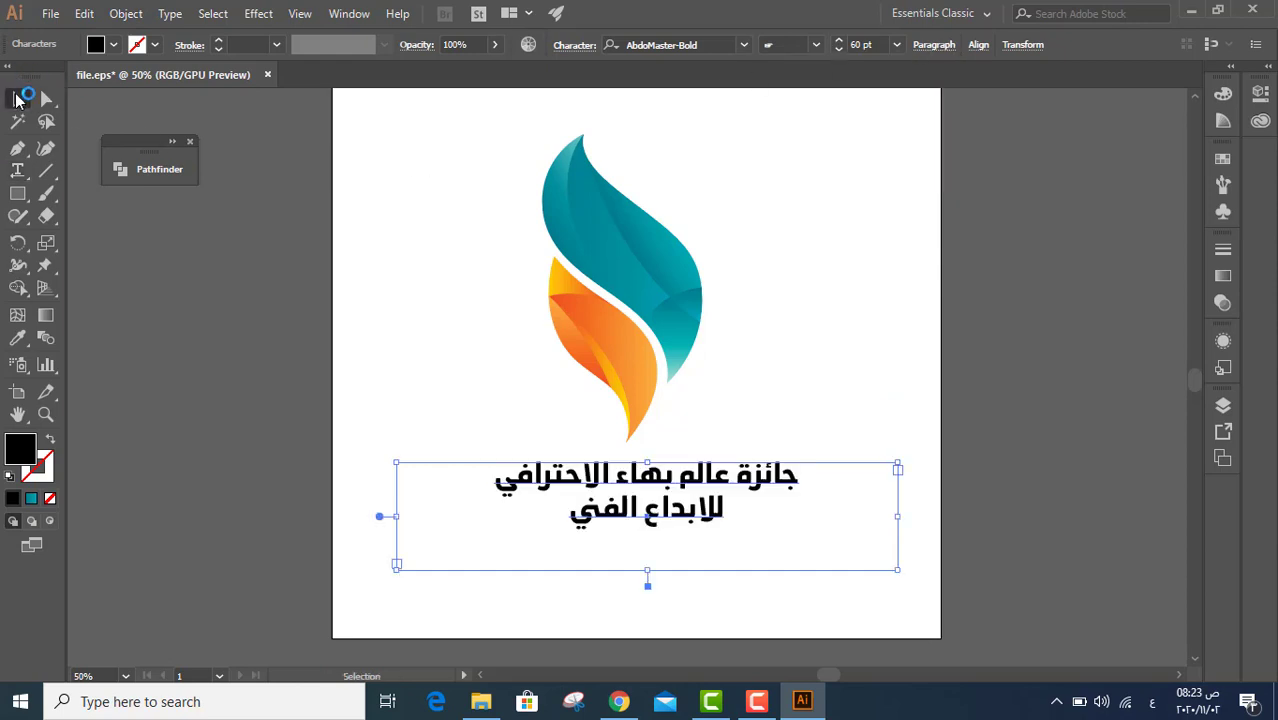
drag(648, 460, 631, 446)
- Fill the first Arabic line with the dark blue FOCOLTONE 3445 swatch
click(17, 170)
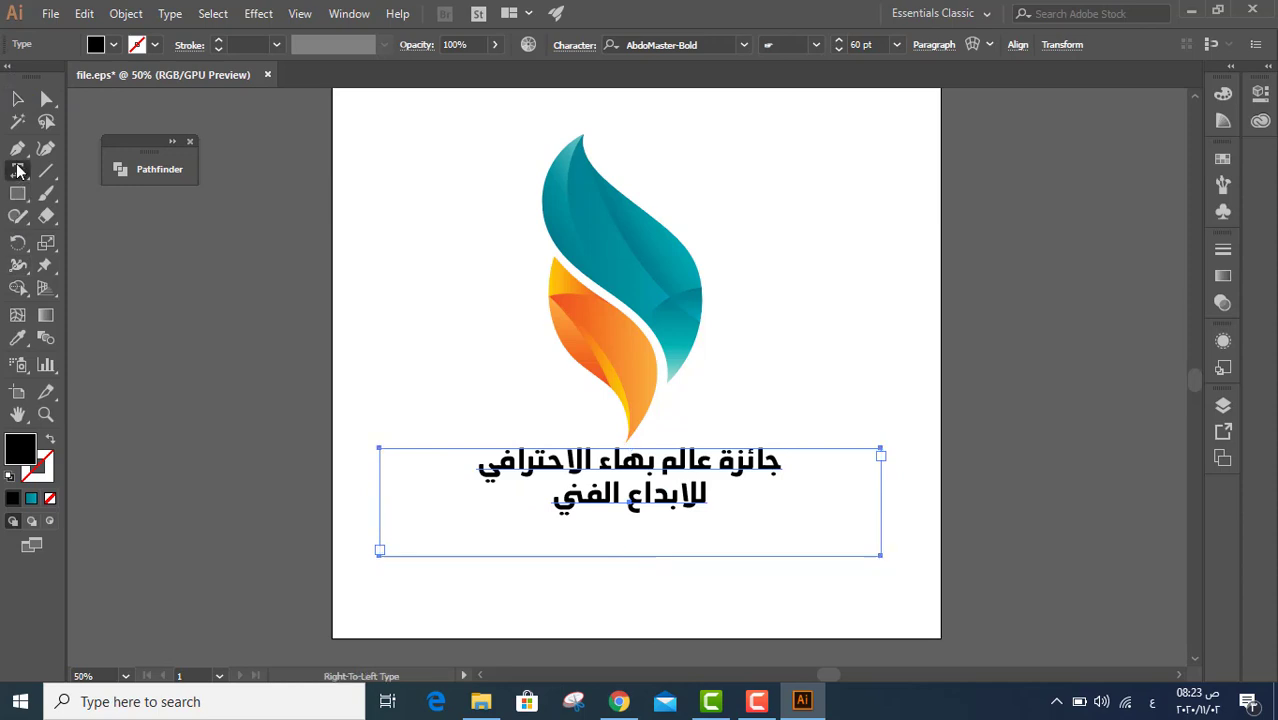
triple_click(655, 460)
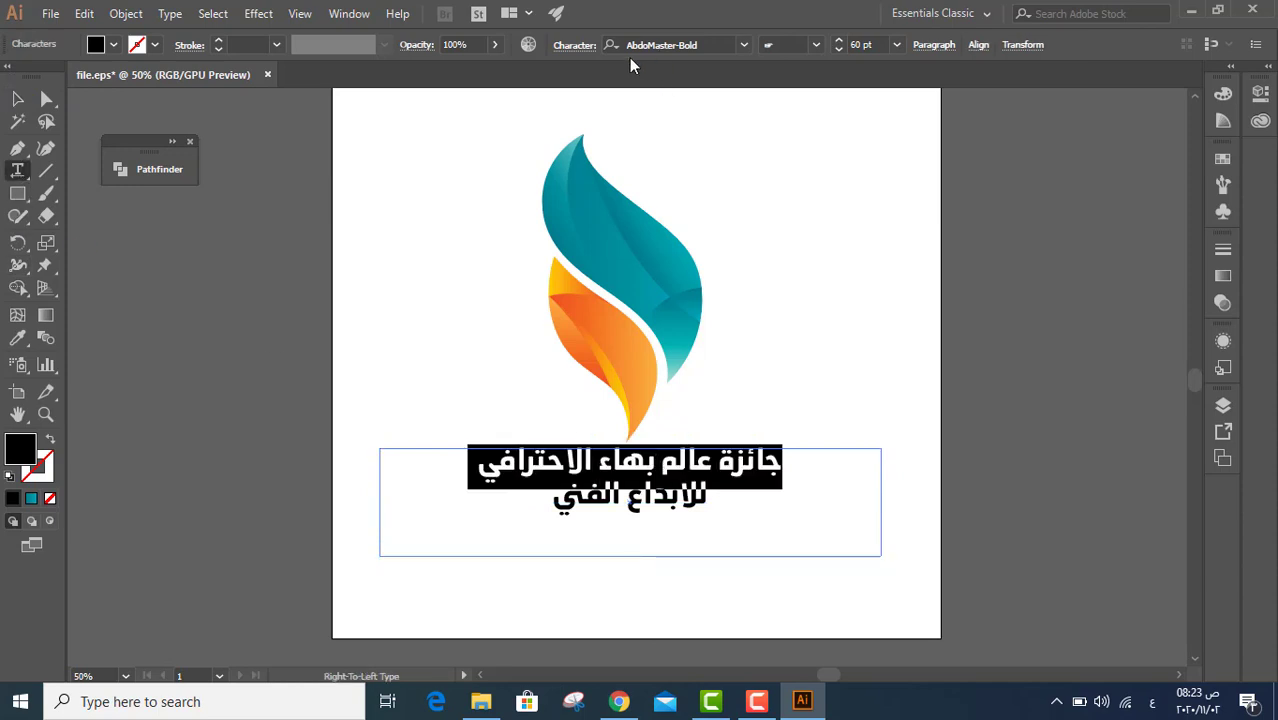
click(114, 46)
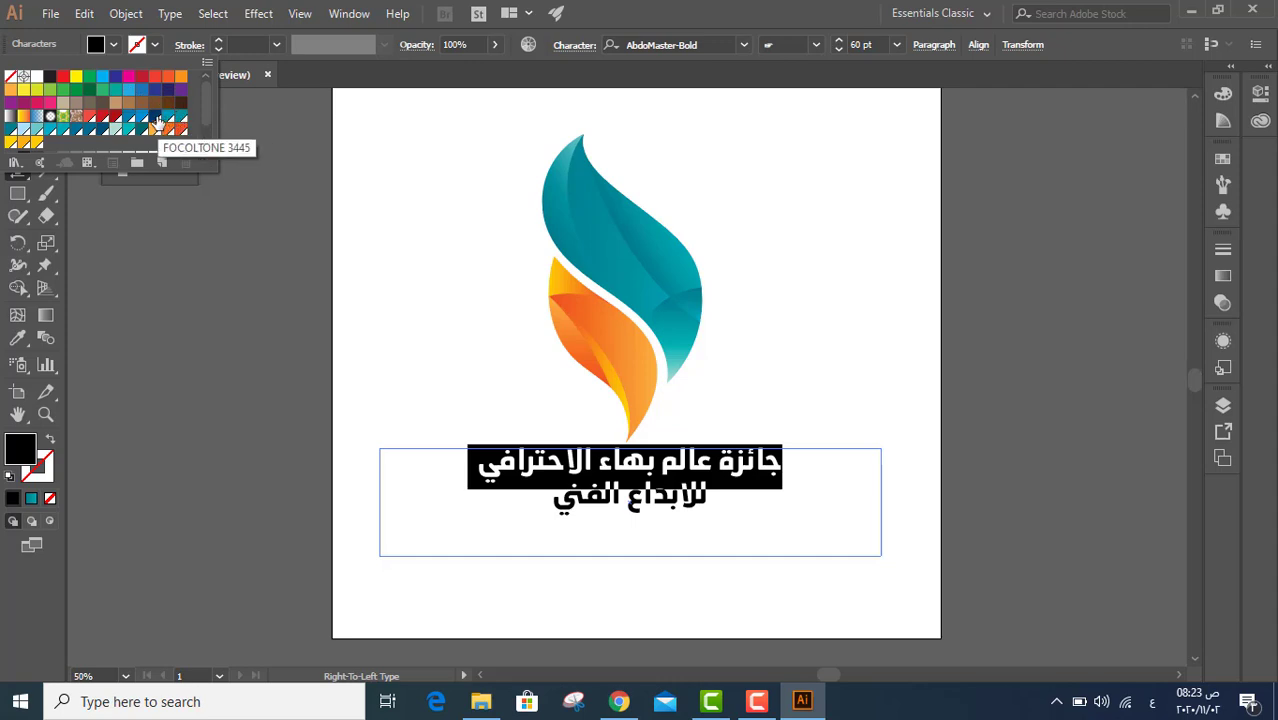
click(156, 120)
- Fill the second Arabic line with the orange-red swatch and deselect the text
triple_click(618, 502)
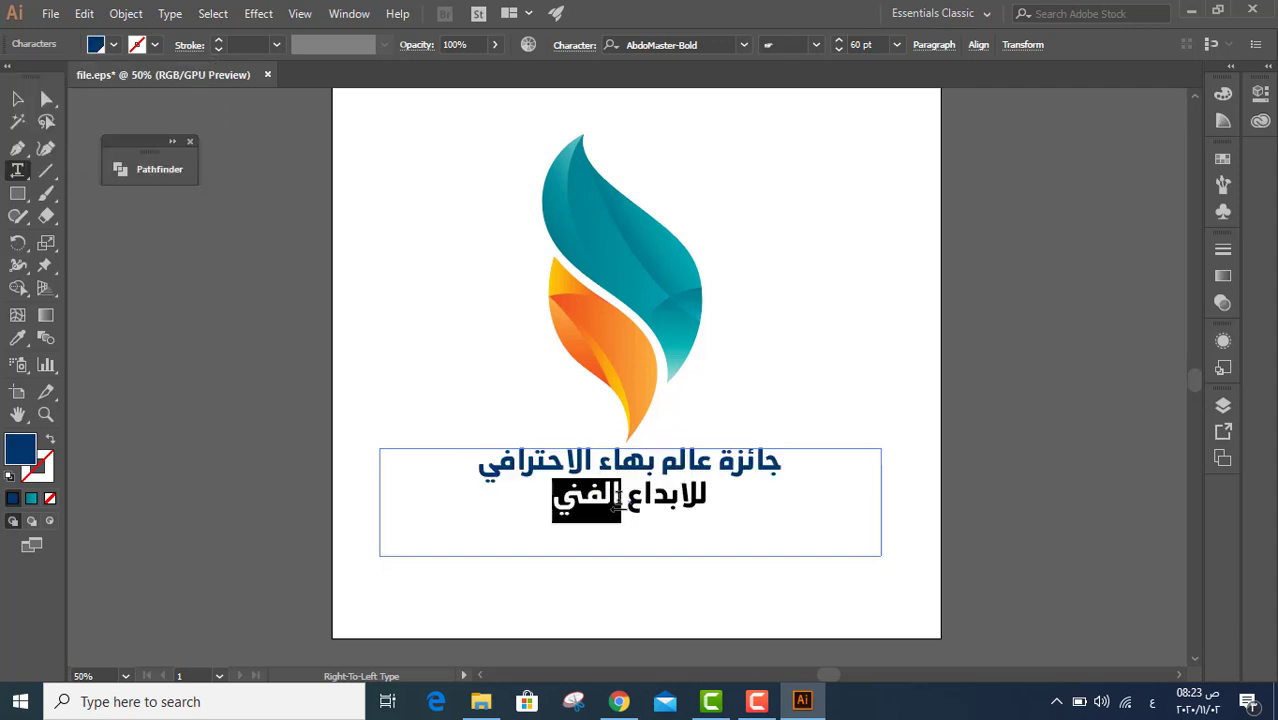
click(113, 45)
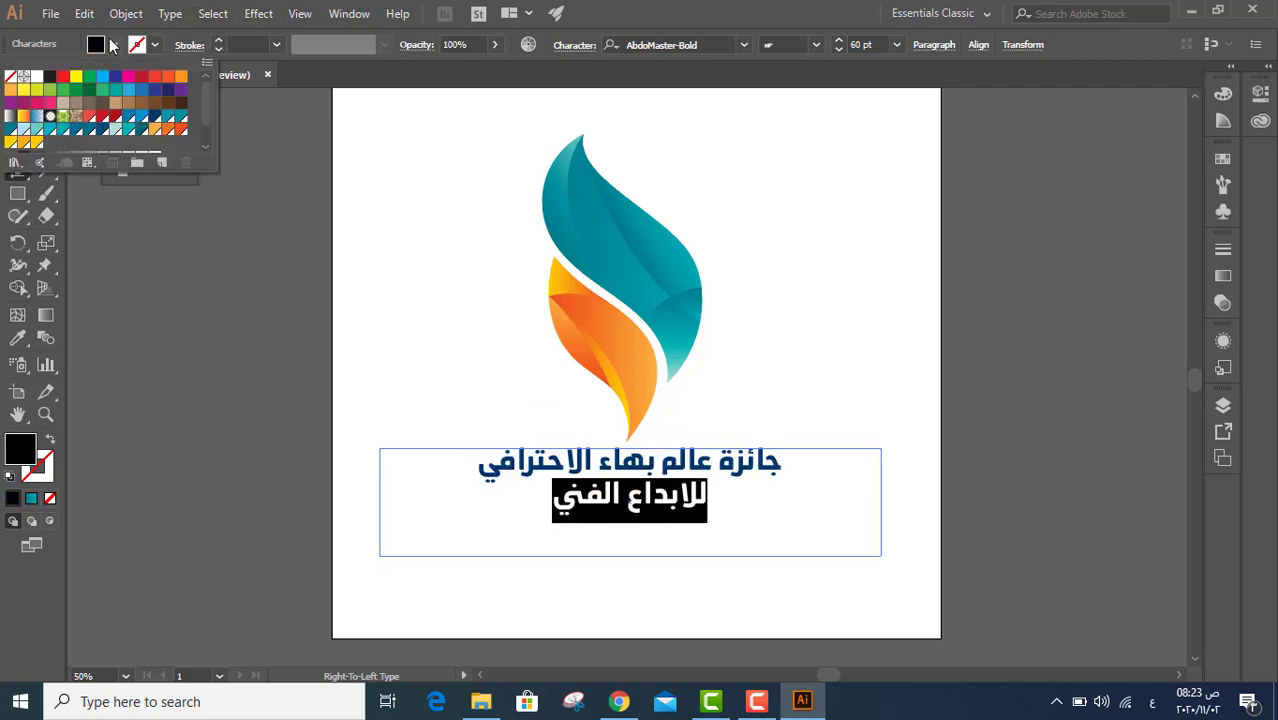
click(177, 131)
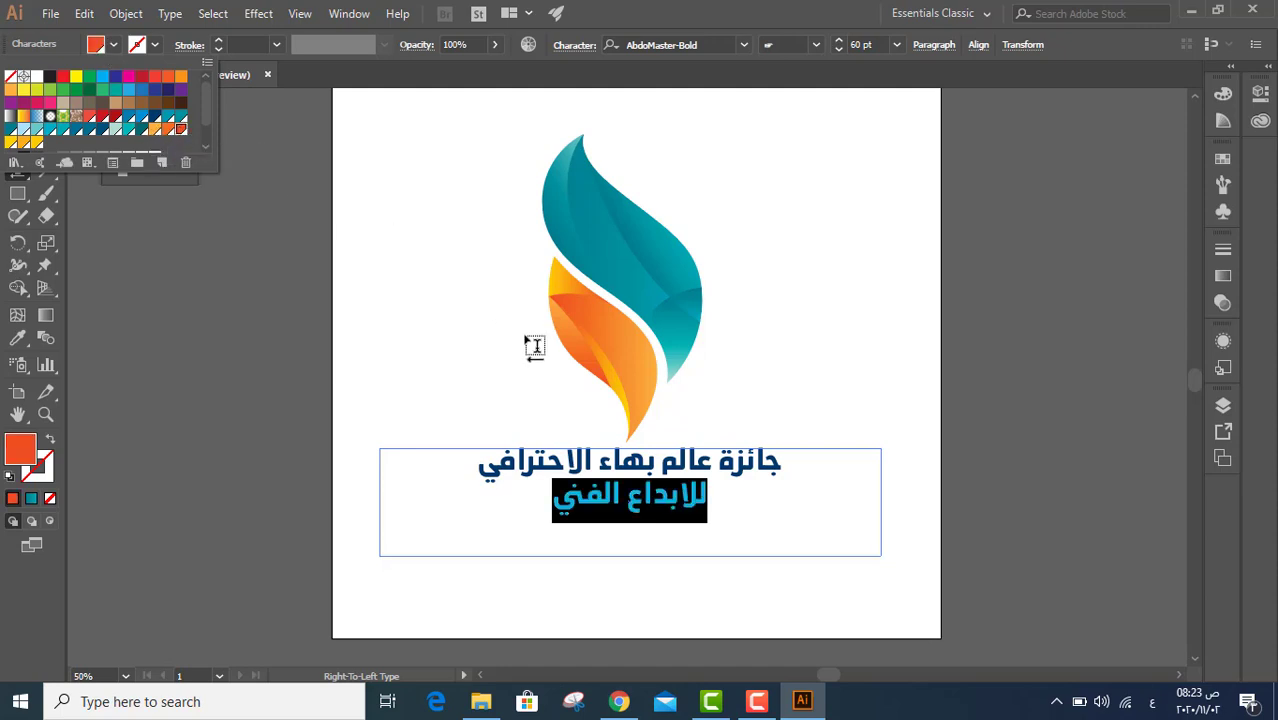
key(Escape)
key(Escape)
click(922, 372)
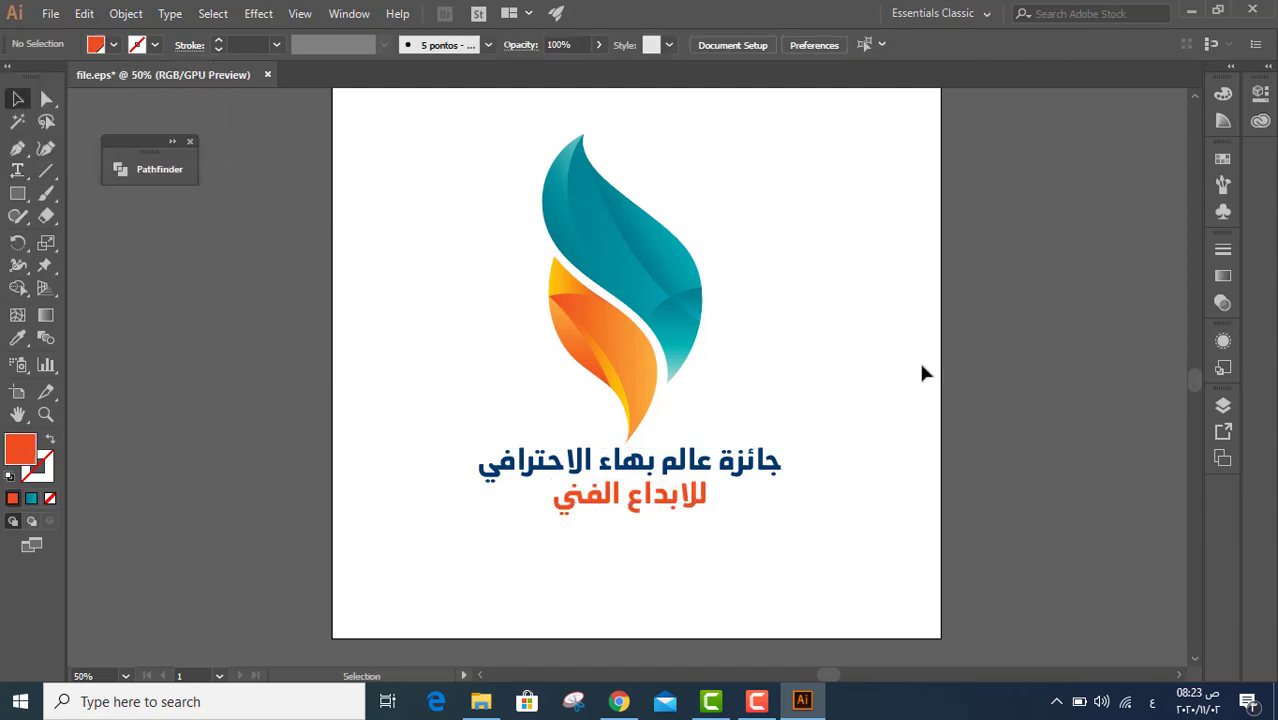
- Switch to the browser and look through the lecture list of the logo and infographic design course on bhaaworld.com
scroll(850, 375, down, 1)
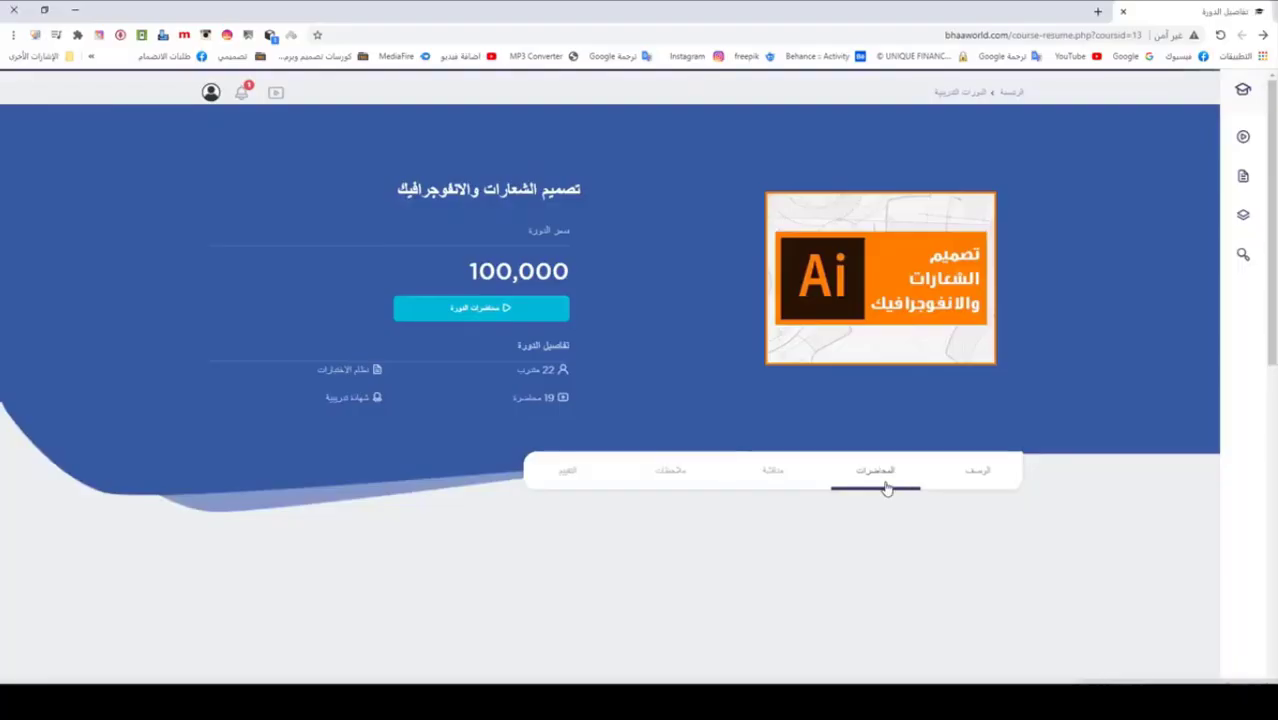
scroll(890, 508, down, 5)
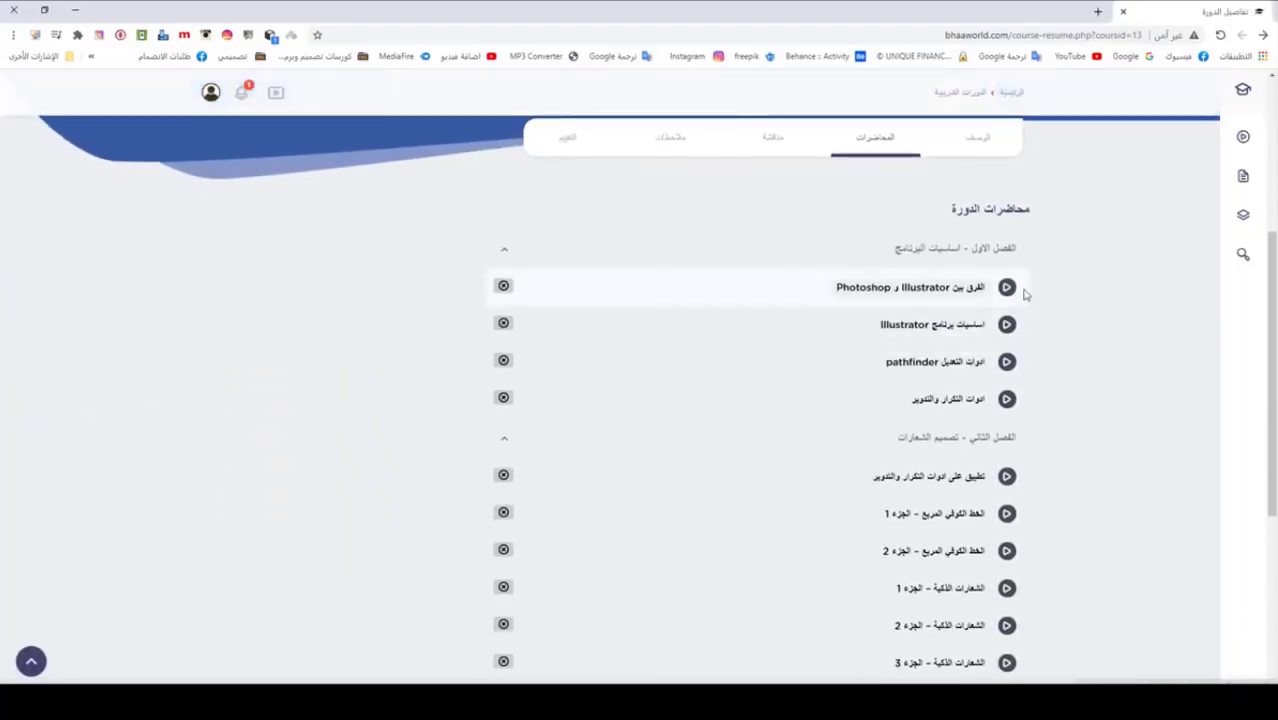
scroll(1014, 414, down, 3)
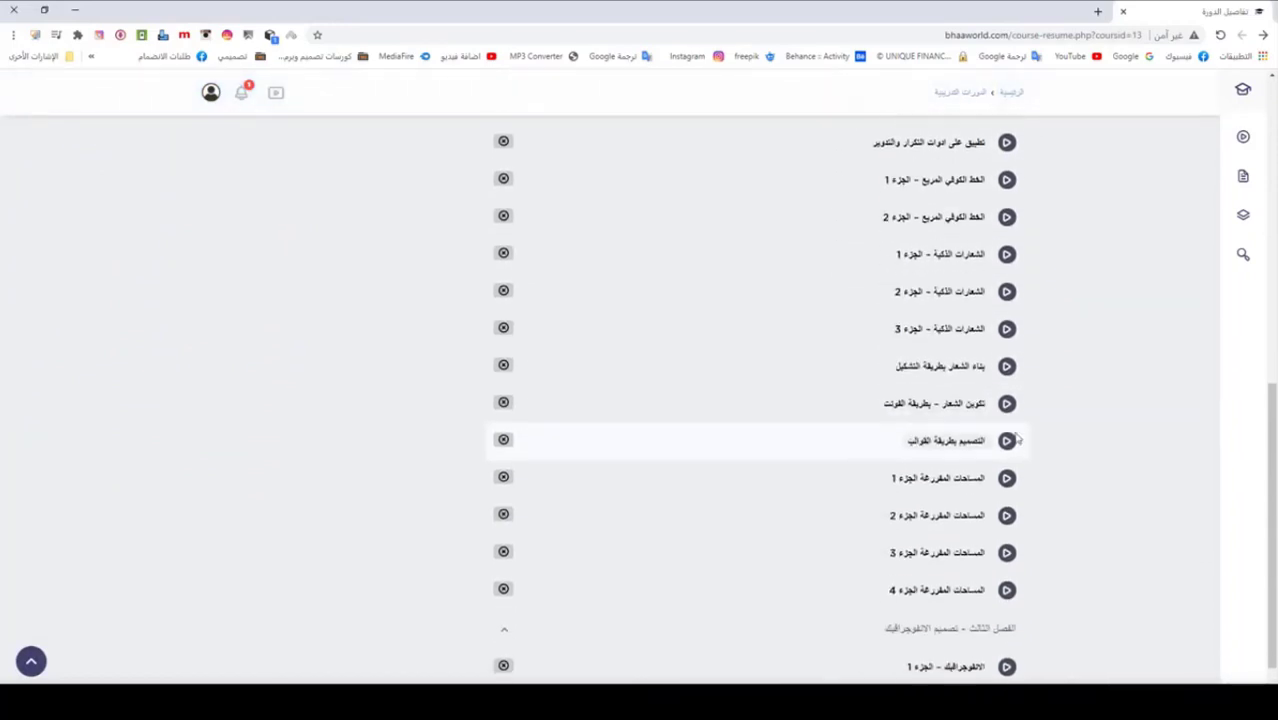
scroll(970, 328, up, 5)
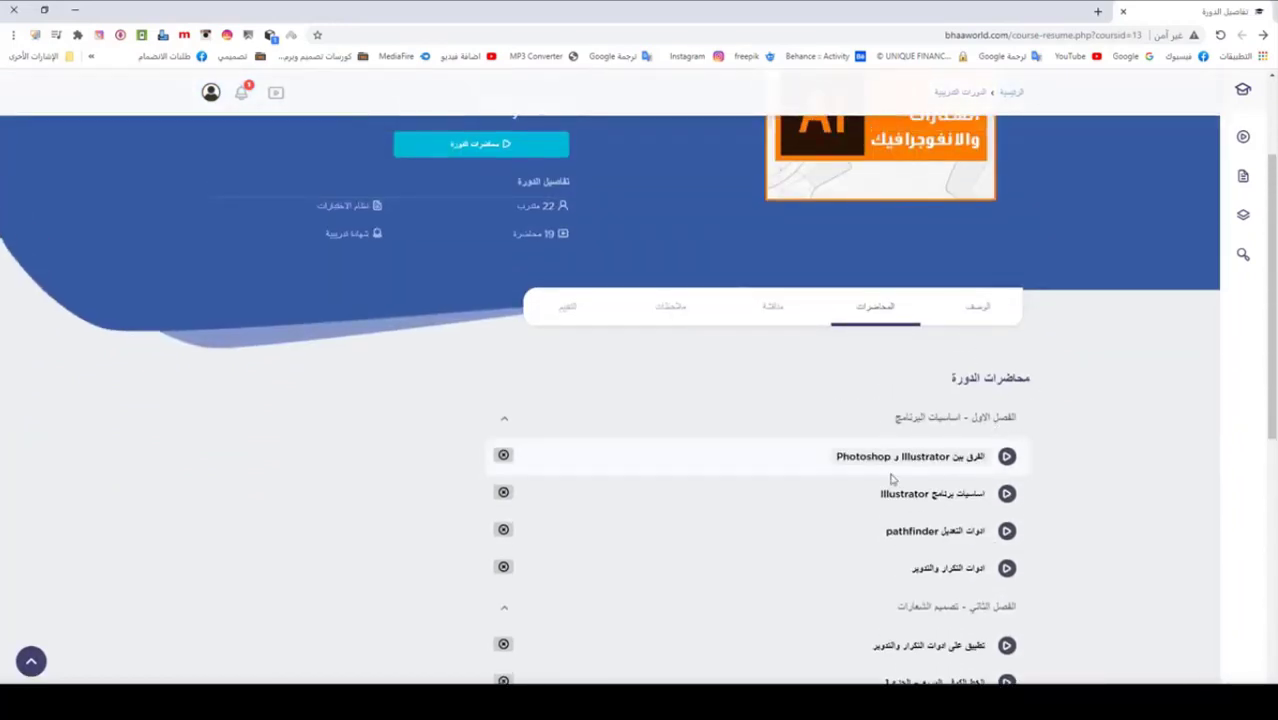
scroll(915, 488, down, 2)
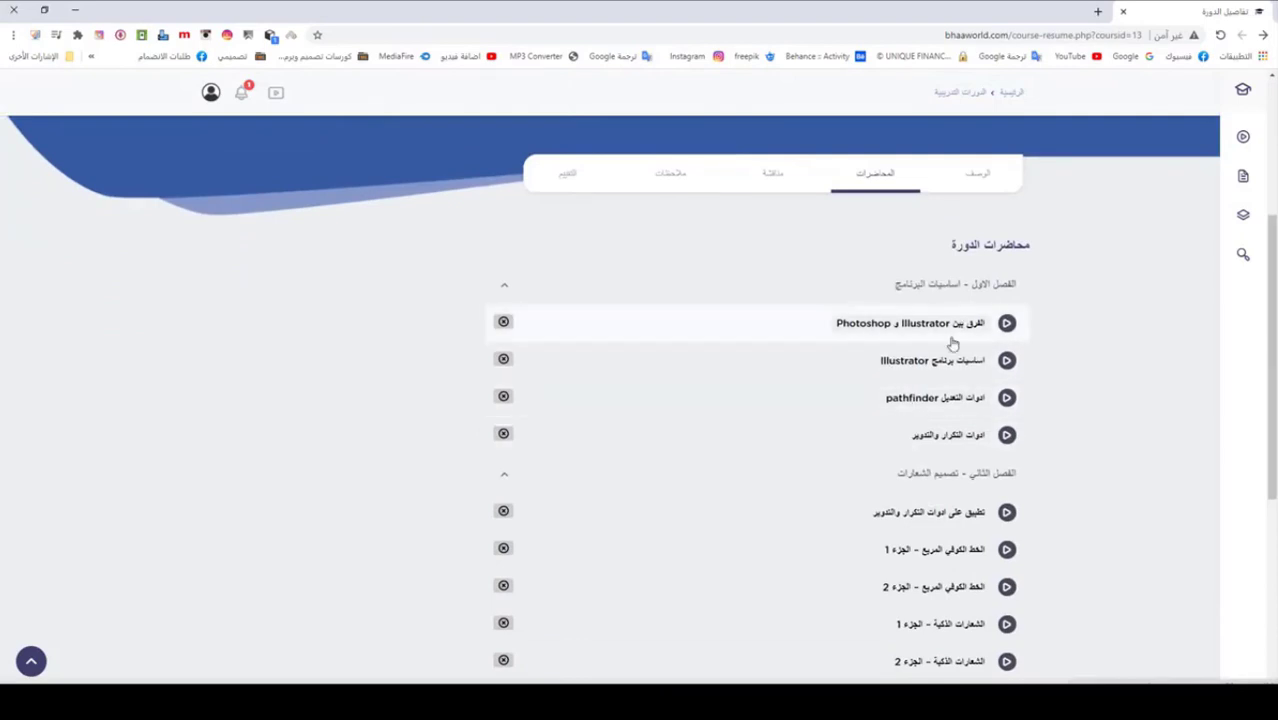
scroll(953, 344, down, 3)
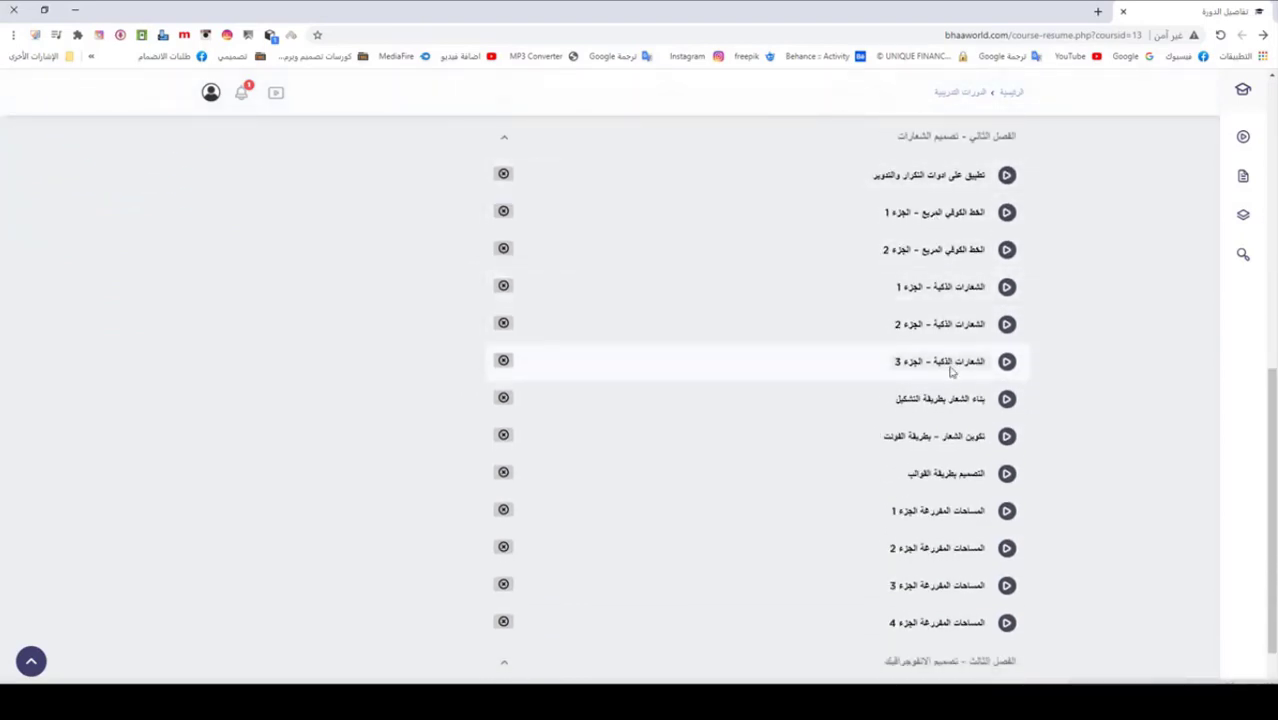
scroll(951, 371, down, 1)
scroll(935, 380, up, 2)
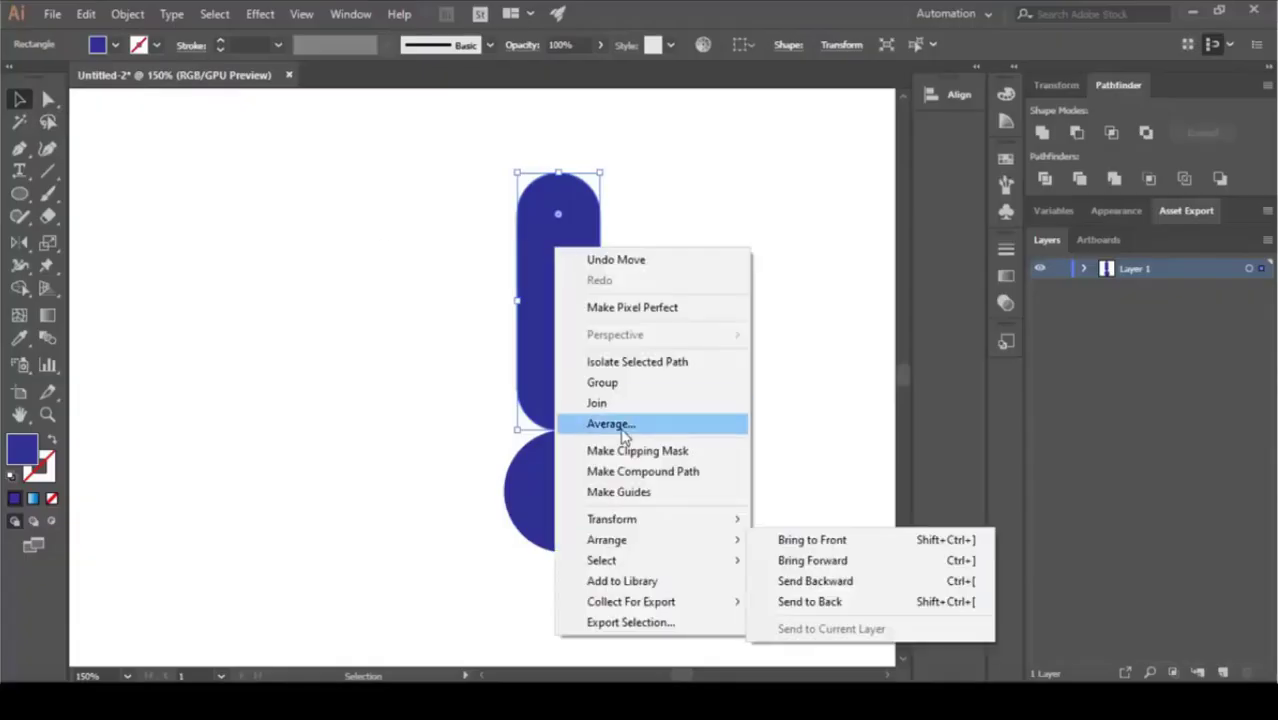
- In Illustrator, rotate the rounded blue bar about 45 degrees counter-clockwise around its lower end above the circle
key(Escape)
key(r)
drag(555, 200, 168, 274)
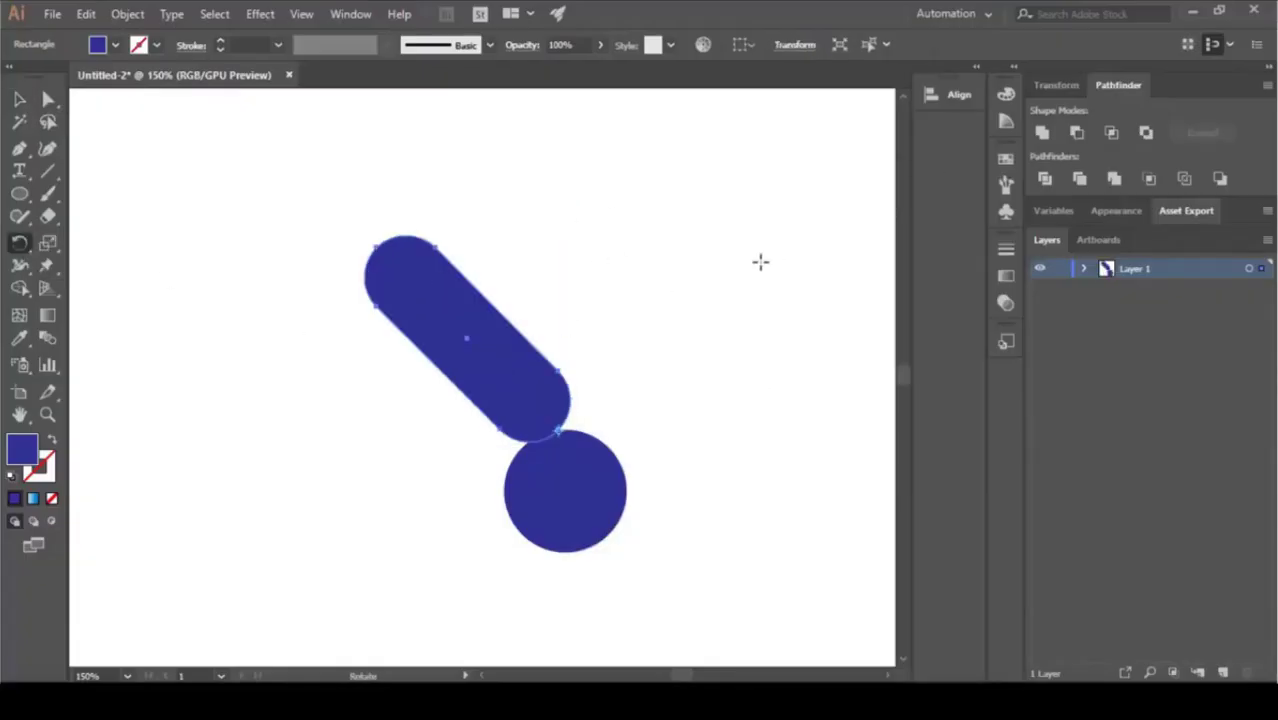
- Merge vertical runs of squares in the yellow grid with the Shape Builder tool
drag(560, 543, 560, 230)
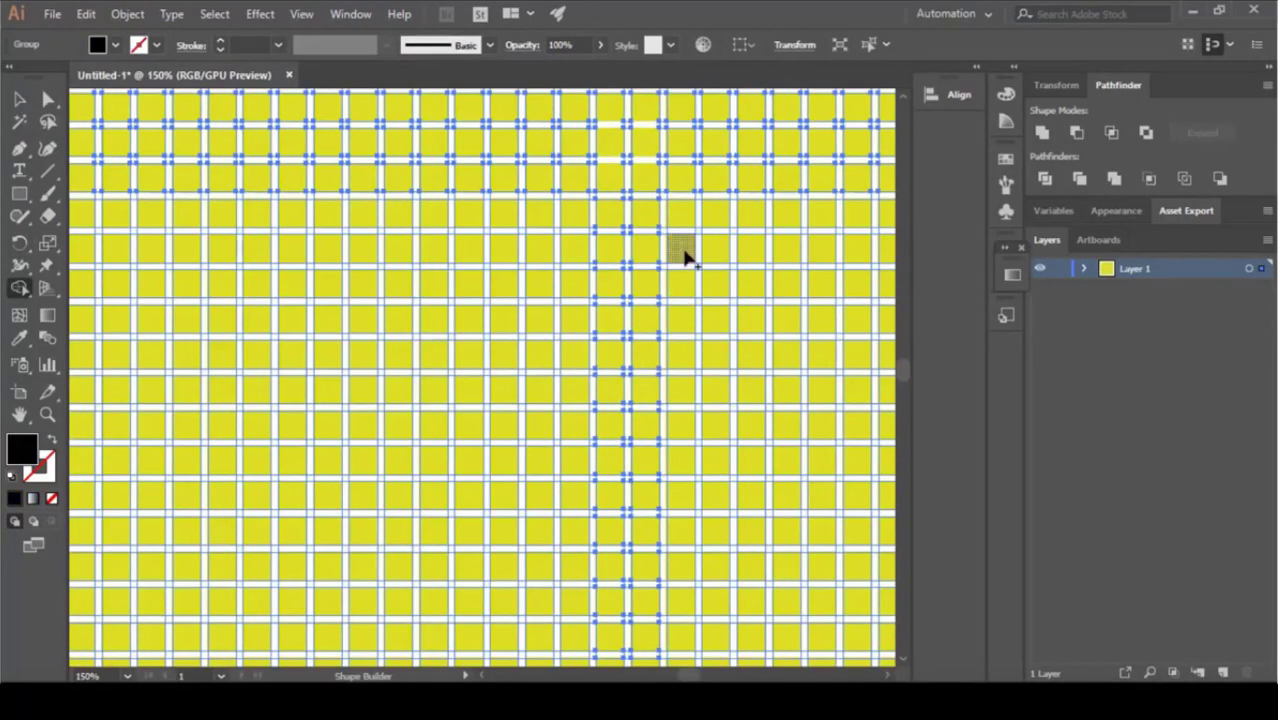
drag(680, 245, 680, 325)
- Reshape the letter M of the "Mr" logo by moving its anchor points with the Direct Selection tool
mouse_move(613, 248)
mouse_down()
mouse_move(598, 337)
mouse_move(508, 282)
mouse_move(465, 285)
mouse_move(437, 251)
mouse_up()
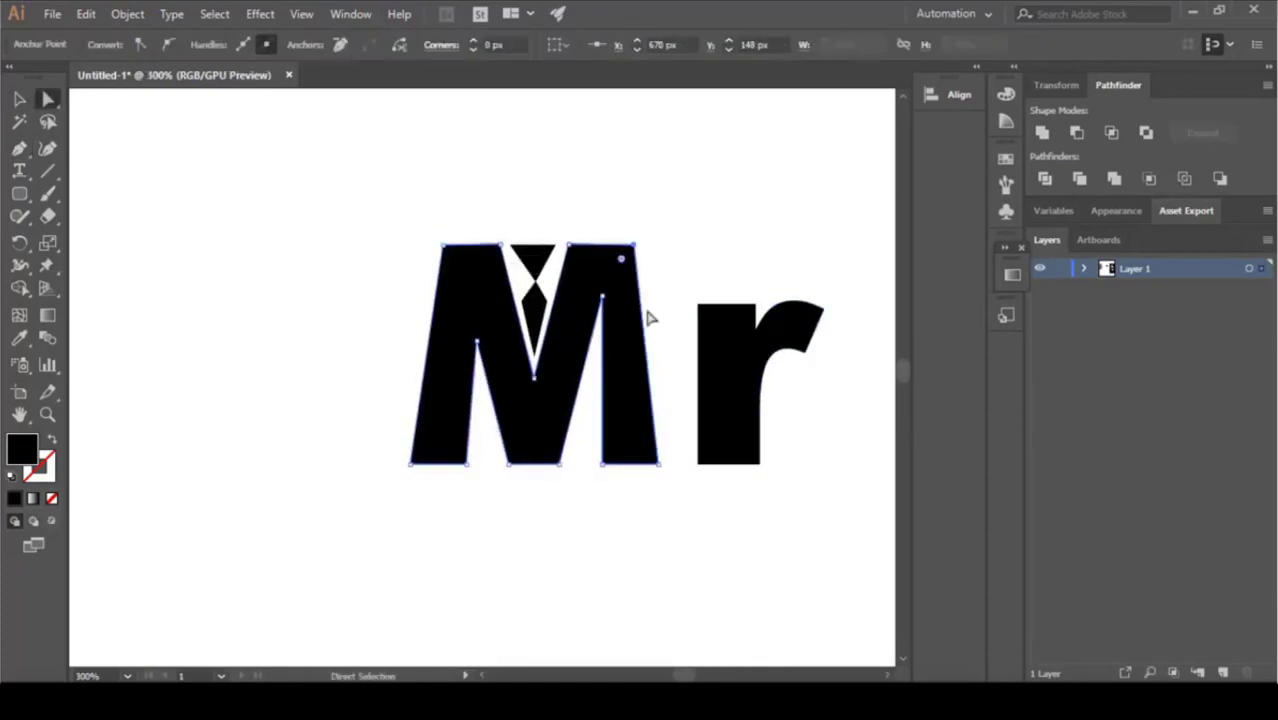
drag(640, 462, 656, 471)
drag(507, 463, 505, 460)
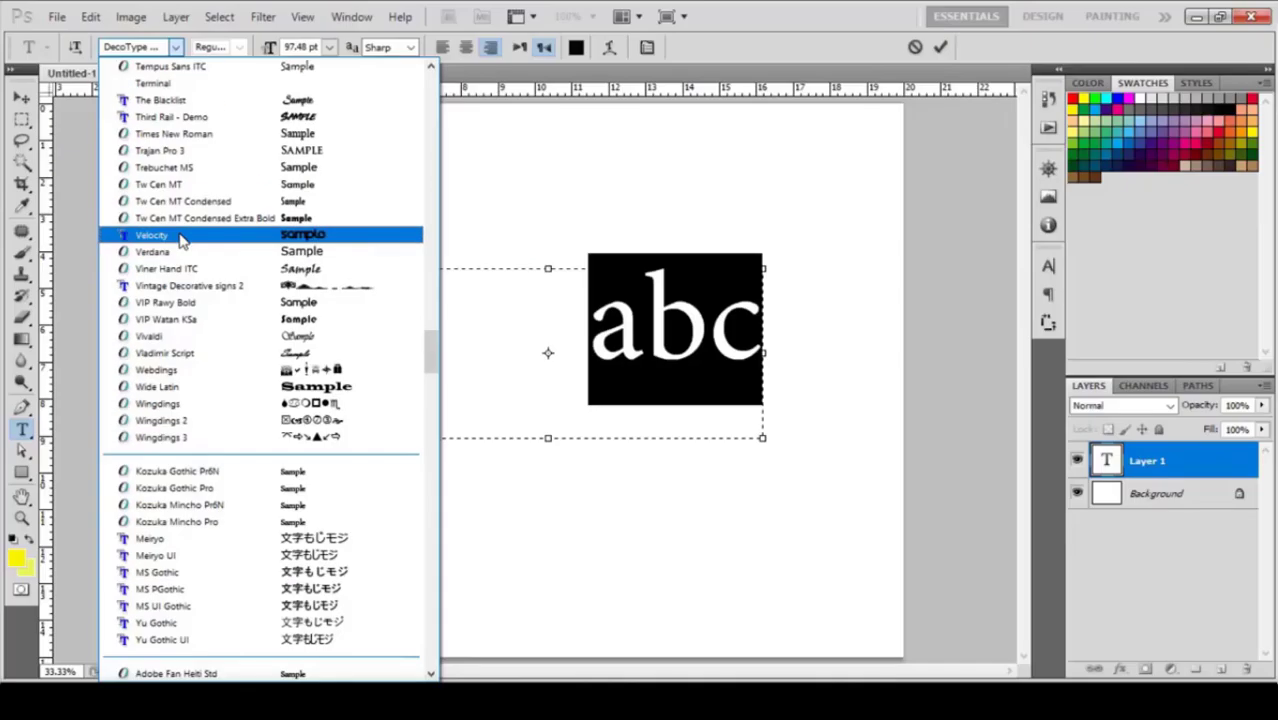
- In Photoshop, set the font of the abc text to Velocity and apply the text edit
click(152, 235)
click(940, 47)
- Draw a yellow circle with the Ellipse tool on the empty canvas area below the abc text
click(22, 474)
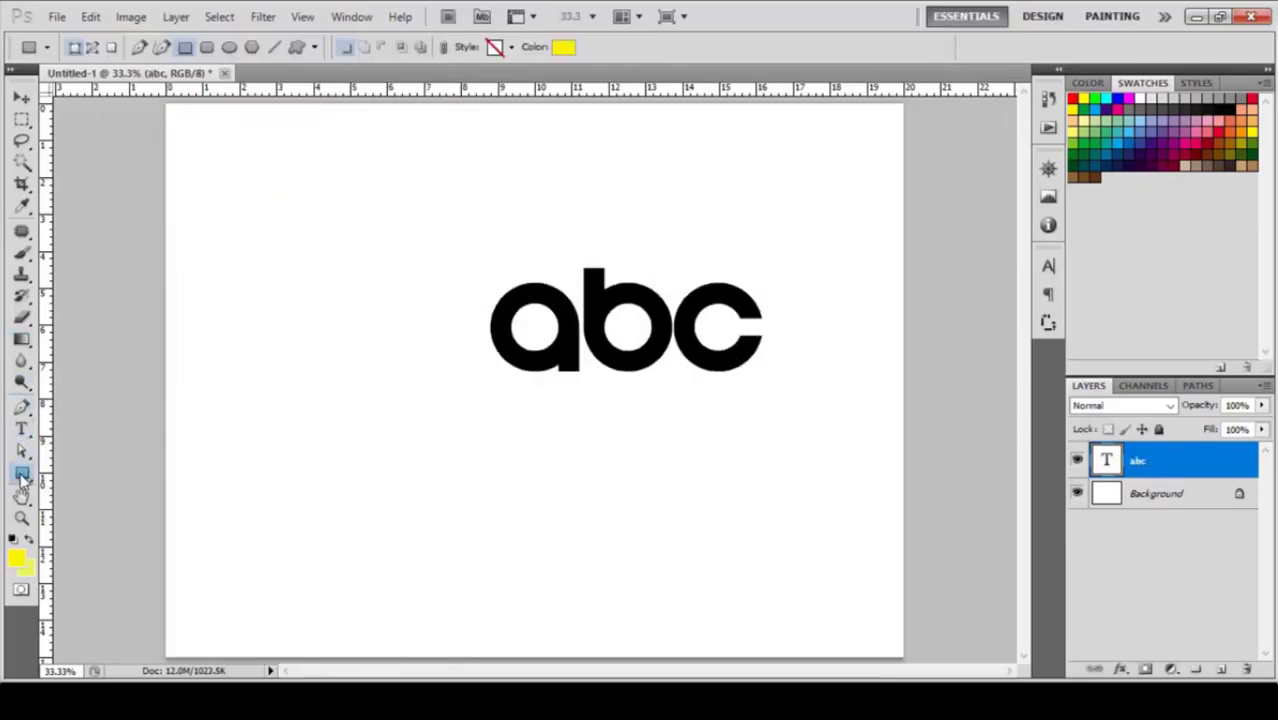
drag(22, 474, 100, 507)
drag(289, 375, 532, 620)
- Move the yellow circle over the abc text and scale it proportionally to 123.82% so it surrounds the word
key(v)
drag(408, 494, 611, 317)
drag(730, 197, 775, 174)
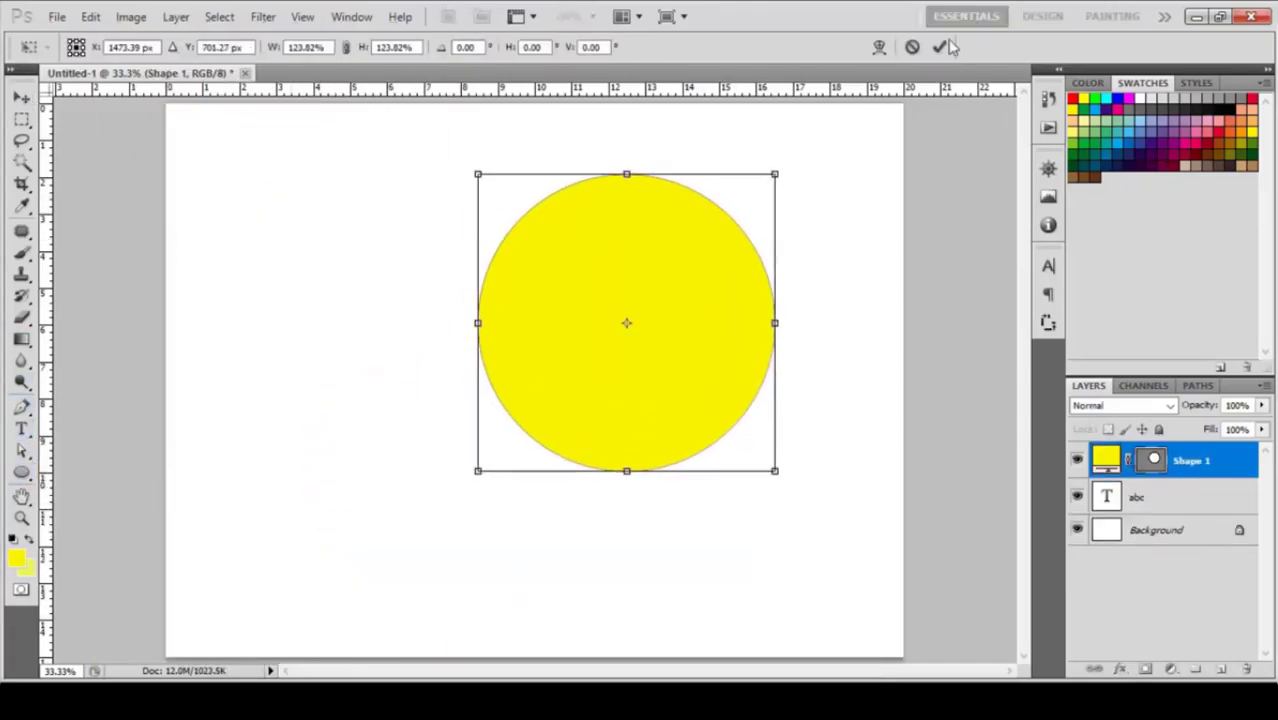
click(940, 47)
- Place the abc text layer above the circle layer and recolor the circle dark brown
drag(1136, 497, 1136, 452)
double_click(1106, 497)
click(900, 400)
click(1221, 229)
- Select all of the abc text and open its color for editing
double_click(1106, 460)
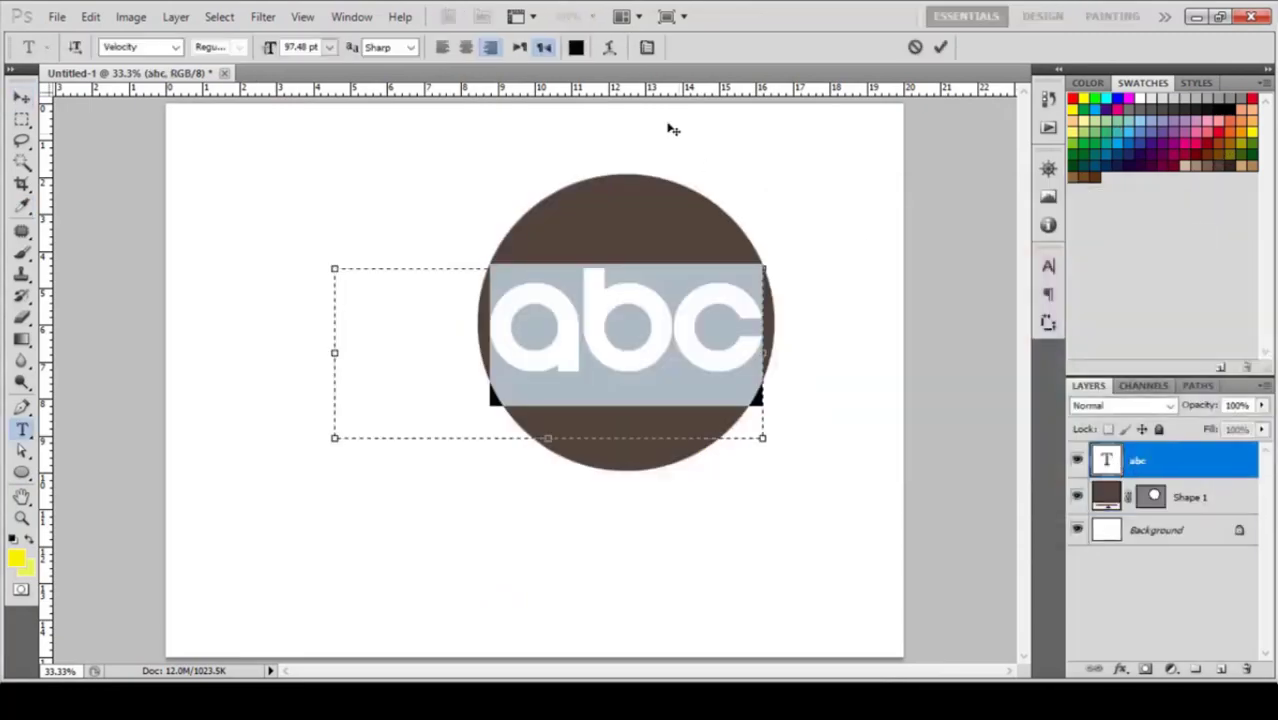
click(576, 47)
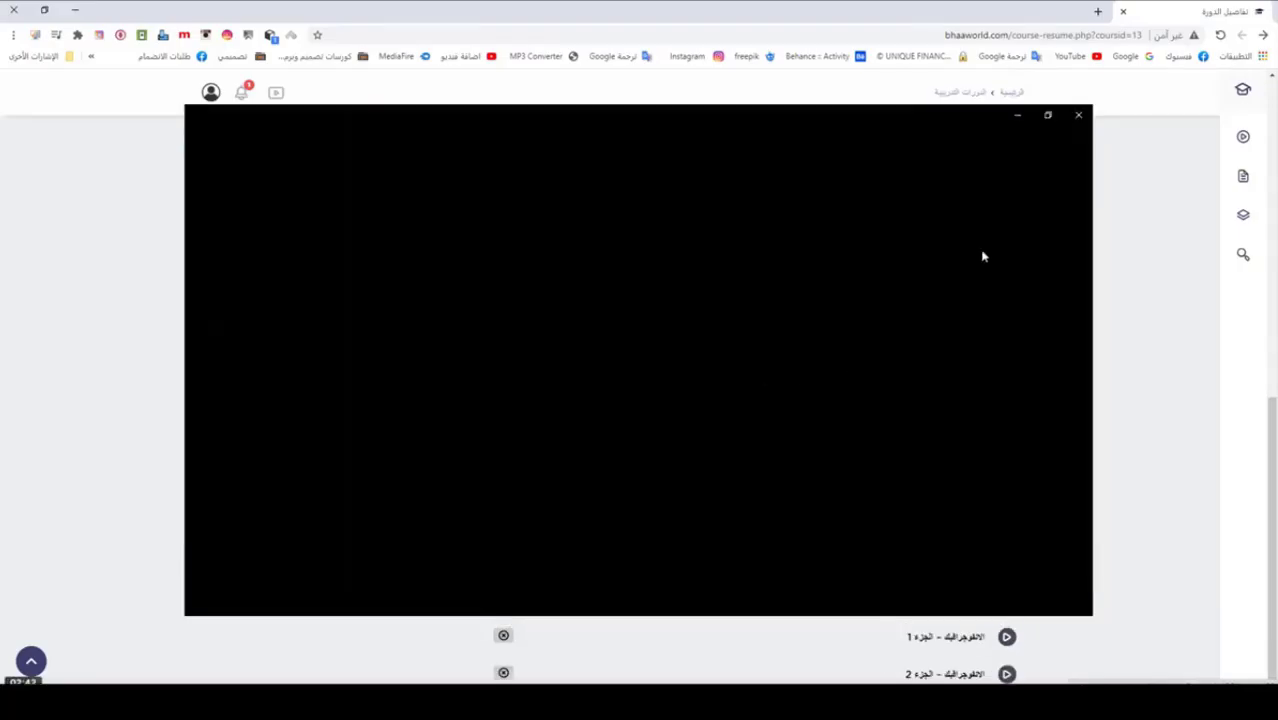